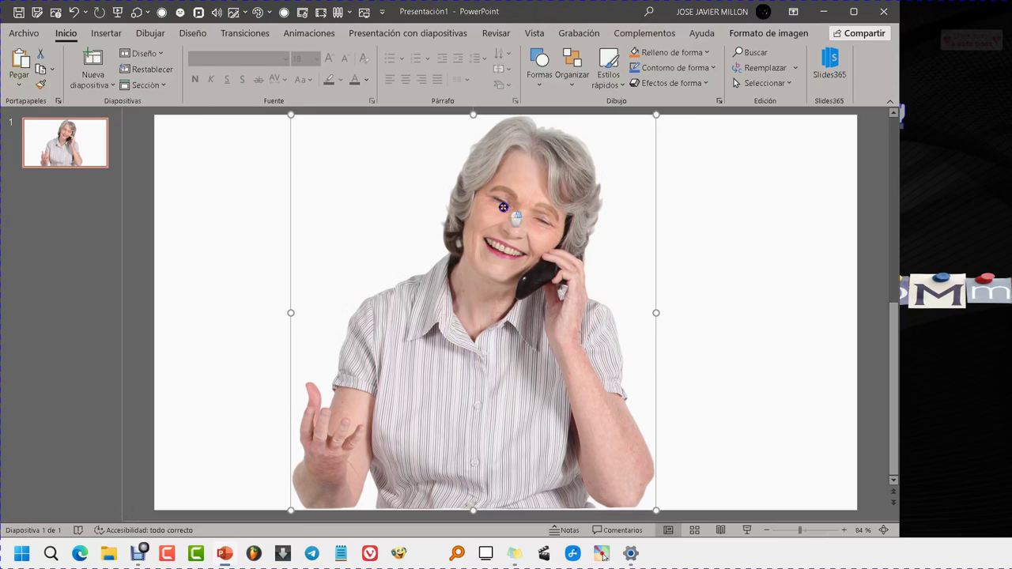
Copy the woman's photo and paste a duplicate aligned exactly over the original
right_click(503, 207)
left_click(531, 237)
right_click(439, 199)
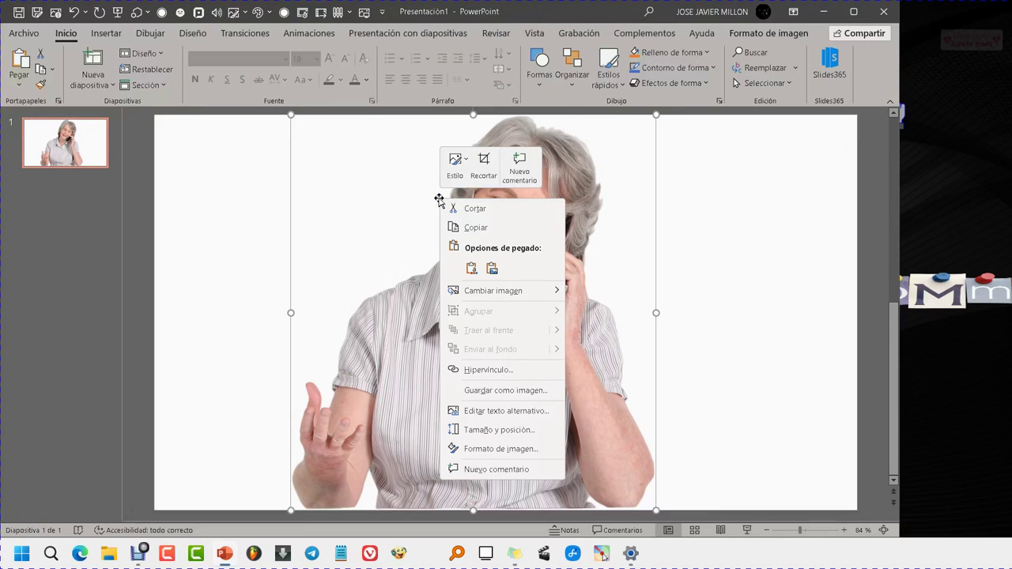
left_click(472, 270)
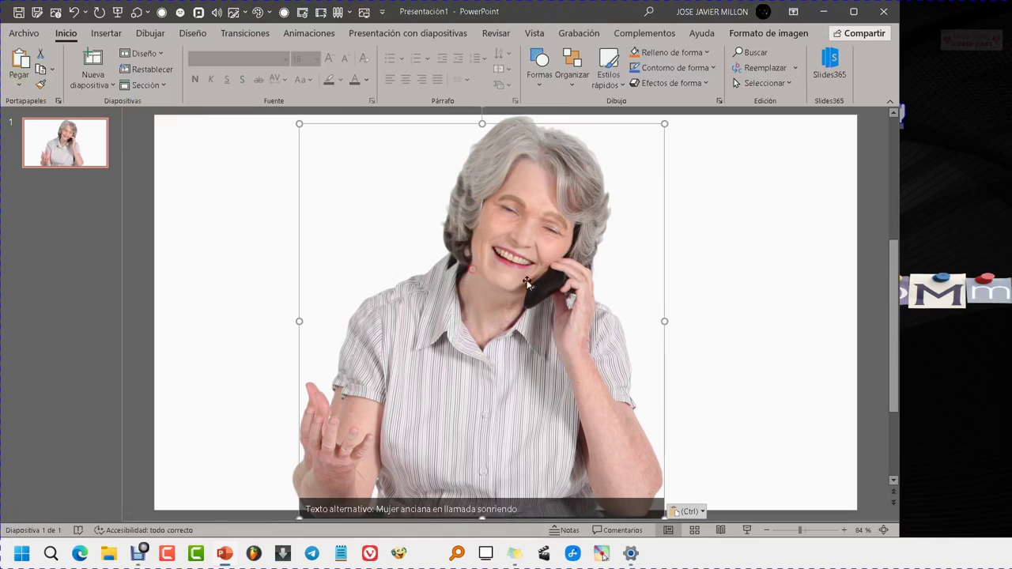
mouse_move(525, 280)
left_mouse_down()
mouse_move(554, 275)
mouse_move(507, 262)
left_mouse_up()
key("super+shift+s")
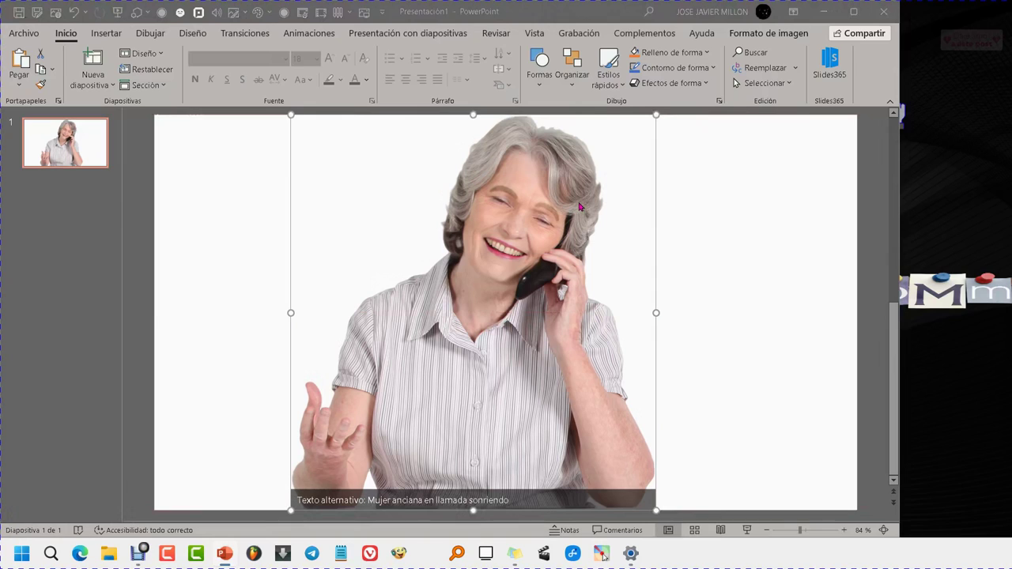
key("Escape")
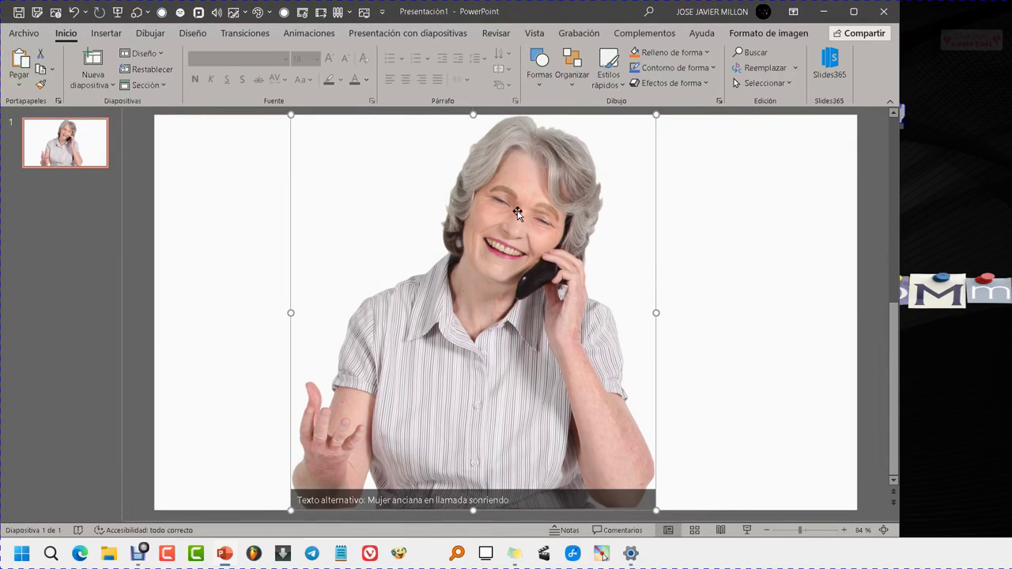
Crop the duplicate photo to an ellipse shape
left_click(768, 34)
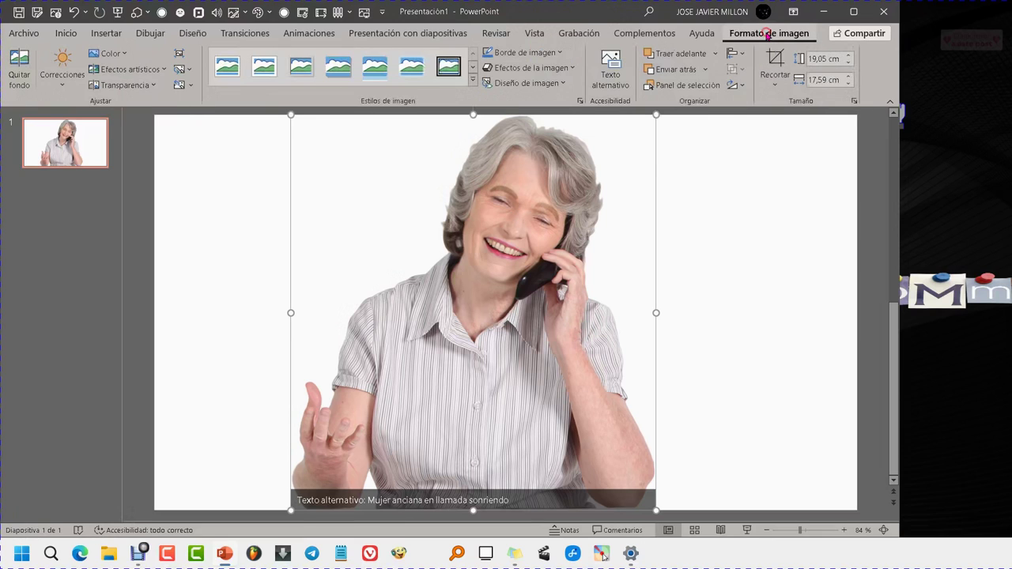
left_click(775, 84)
mouse_move(775, 126)
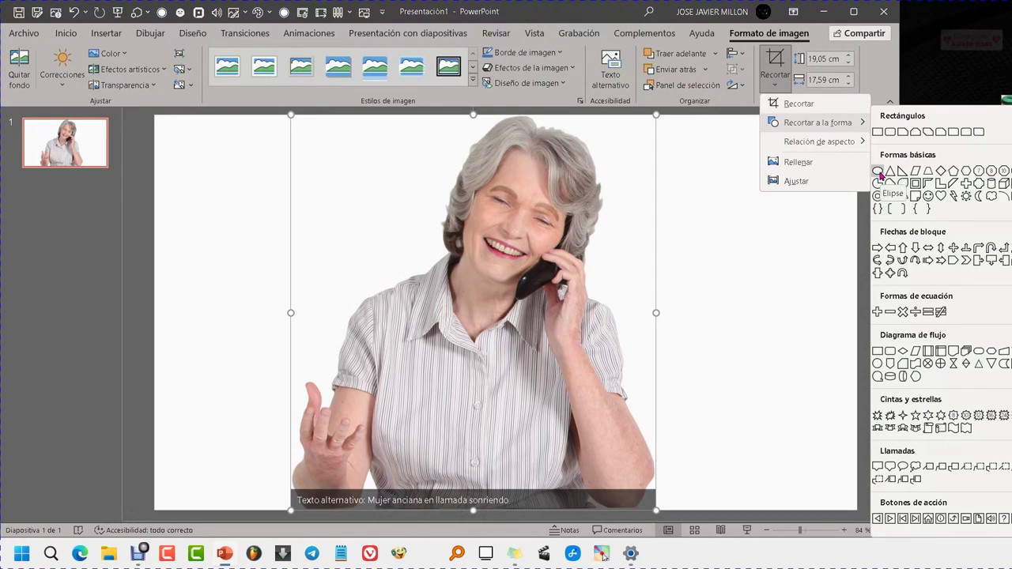
key("Escape")
key("Escape")
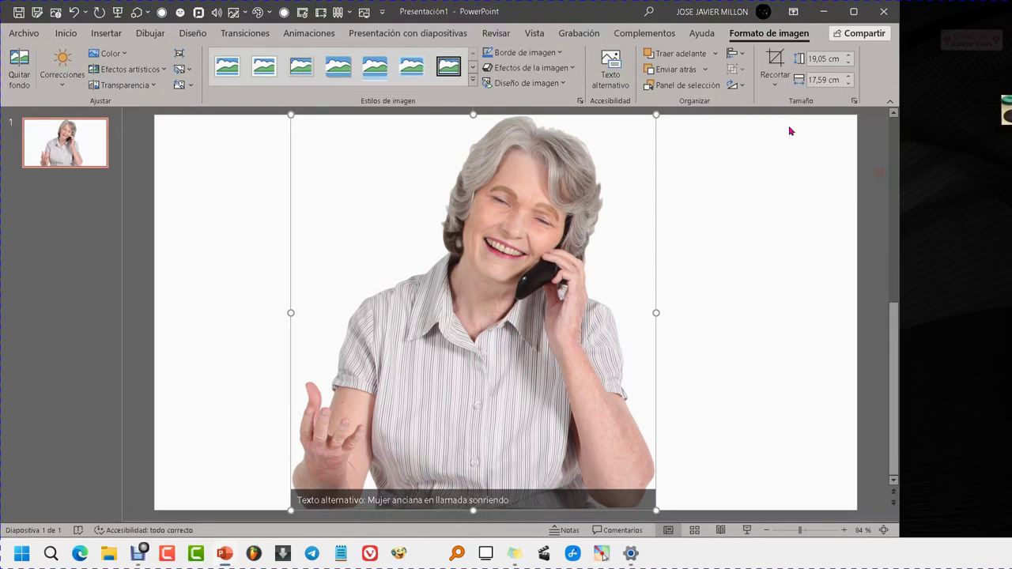
Drag the crop edges in to frame the woman's face in a 6.43 × 4.65 cm oval
left_click(776, 58)
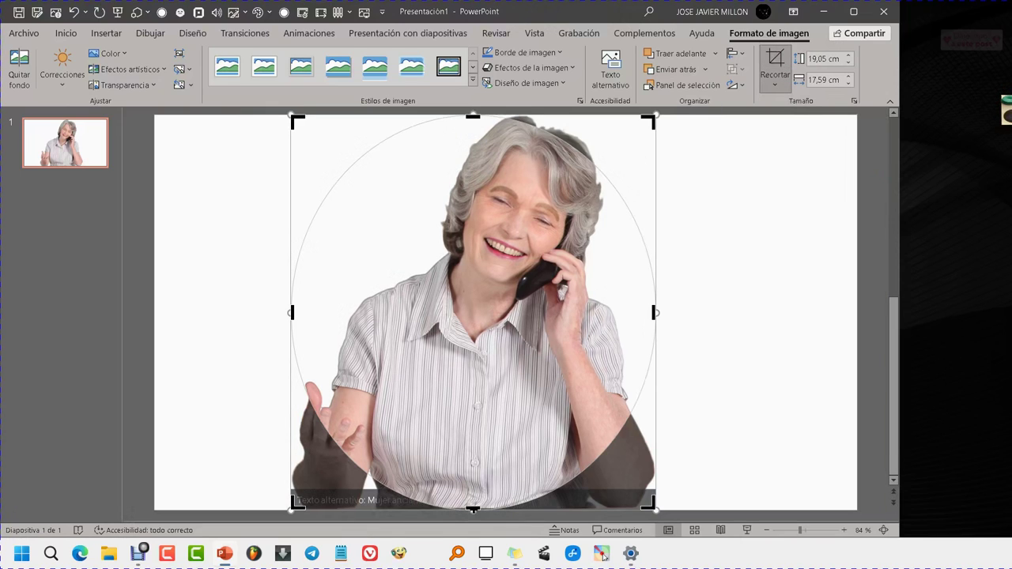
left_click_drag(473, 508, 486, 280)
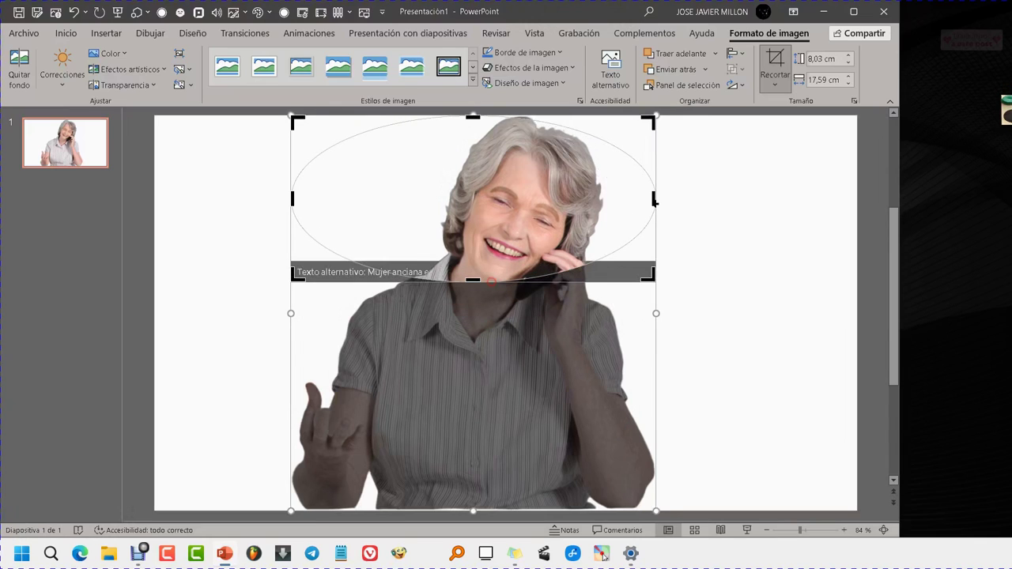
left_click_drag(654, 199, 581, 223)
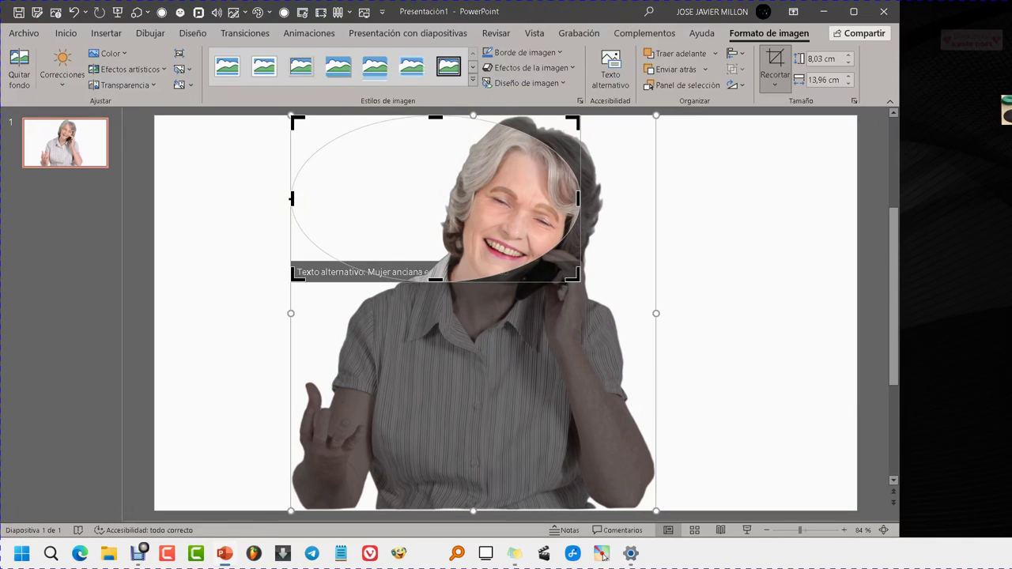
left_click_drag(292, 199, 469, 210)
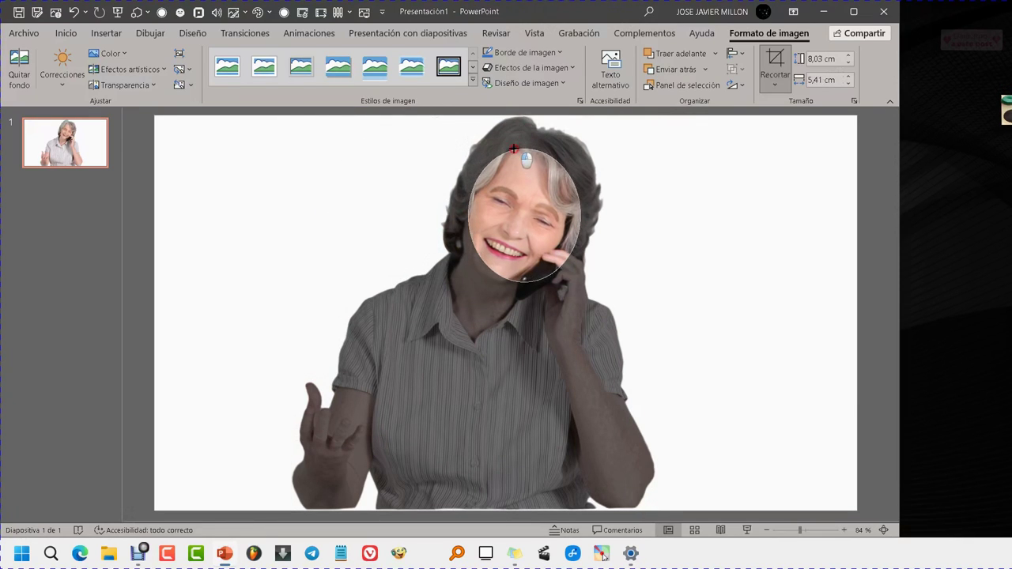
left_click_drag(522, 118, 522, 152)
left_click_drag(580, 215, 563, 214)
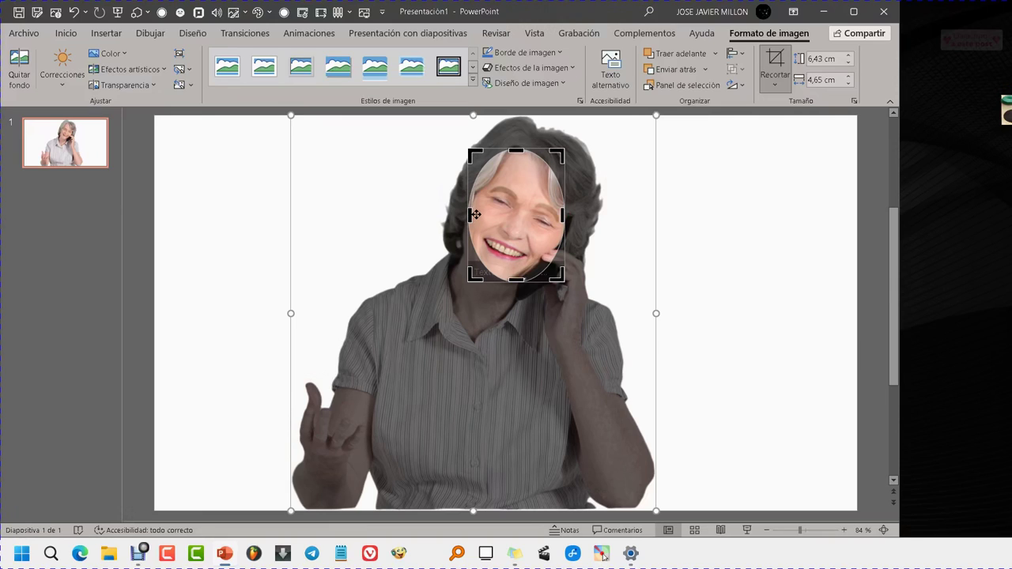
left_click(726, 178)
Select the oval face crop and bring up its Format Picture pane
left_click(449, 415)
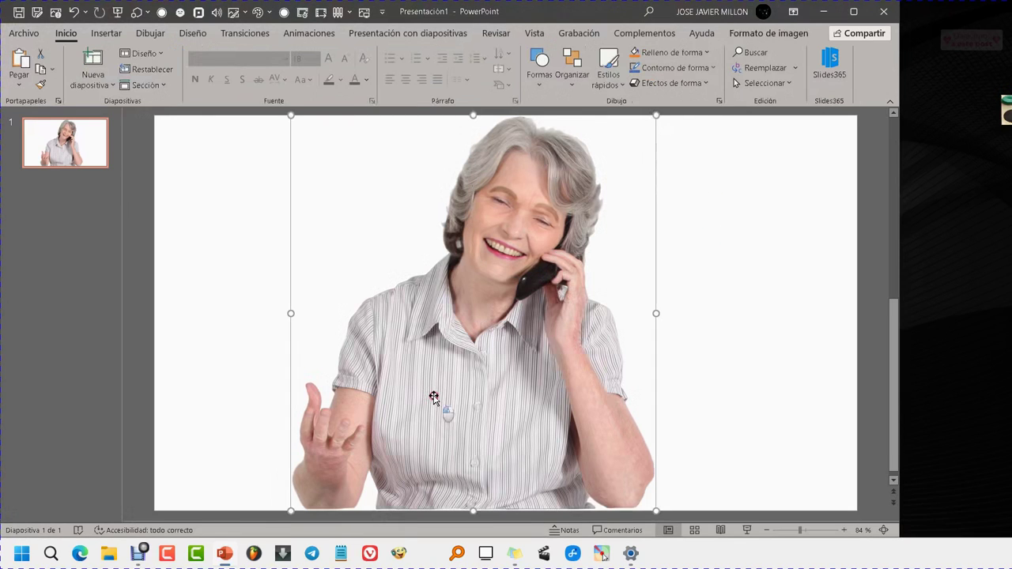
left_click(521, 236)
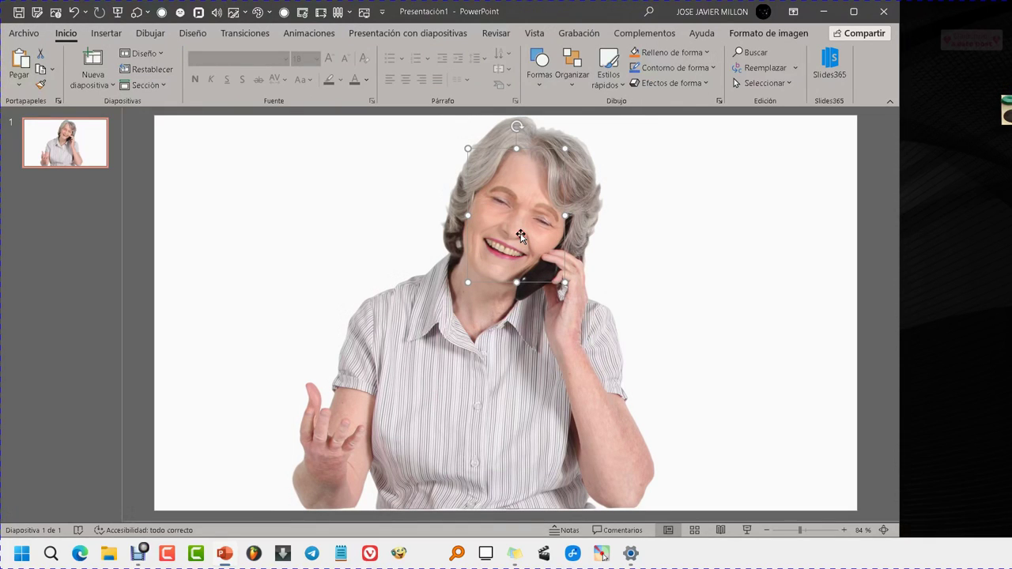
left_click(736, 259)
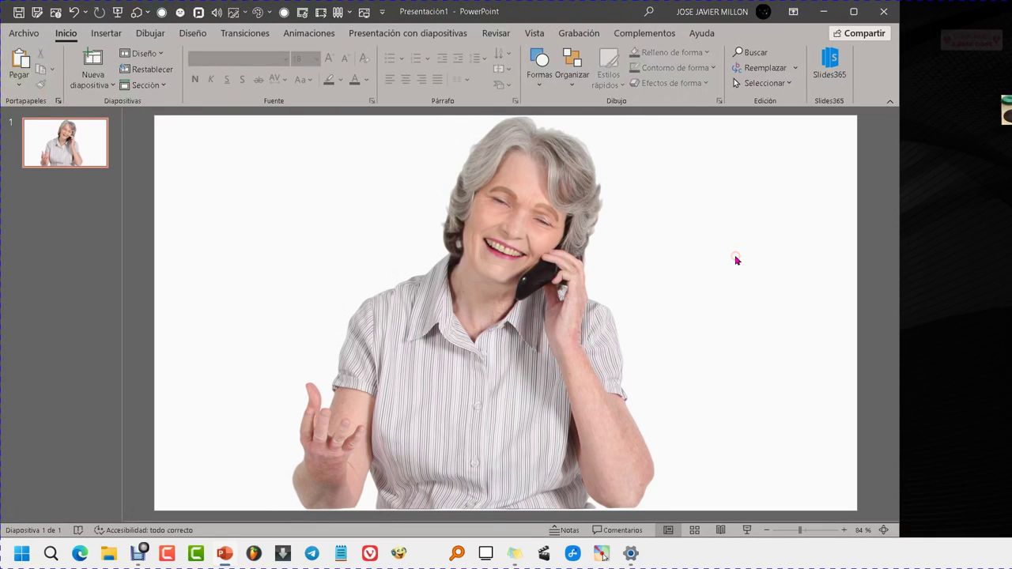
left_click(540, 207)
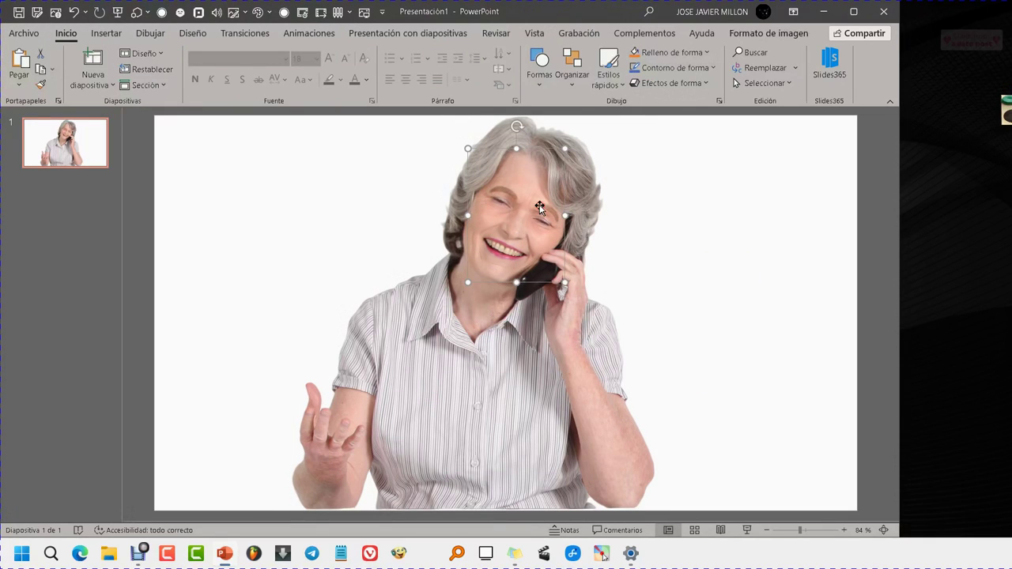
right_click(539, 206)
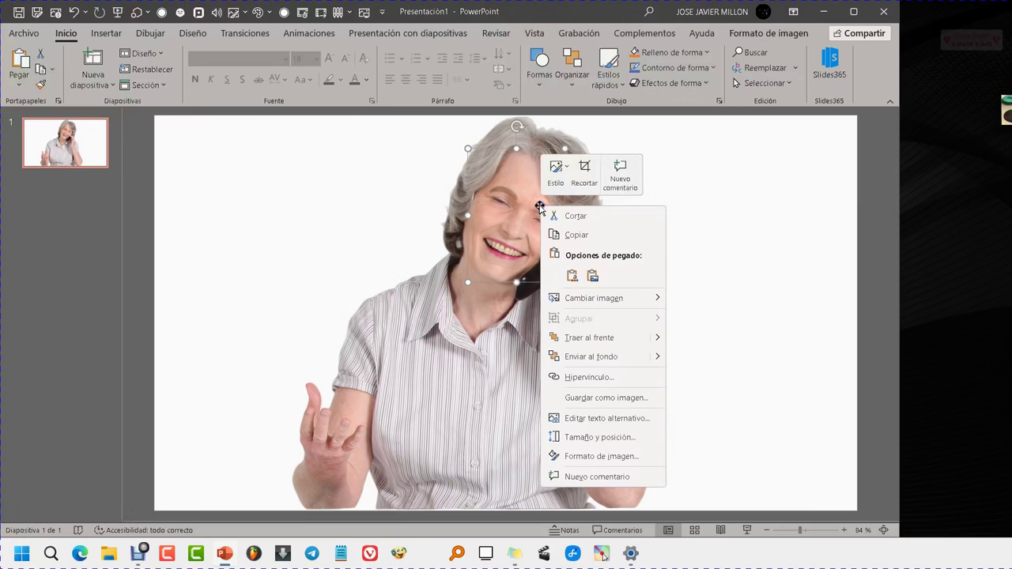
left_click(625, 457)
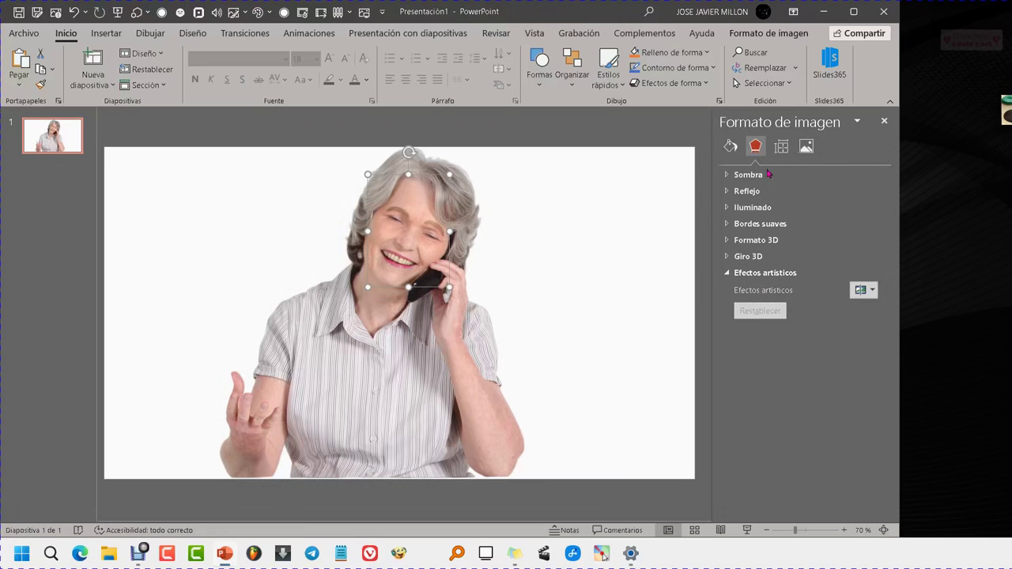
Apply the Blur artistic effect to the oval face copy with radius 65
left_click(730, 146)
left_click(755, 147)
left_click(870, 291)
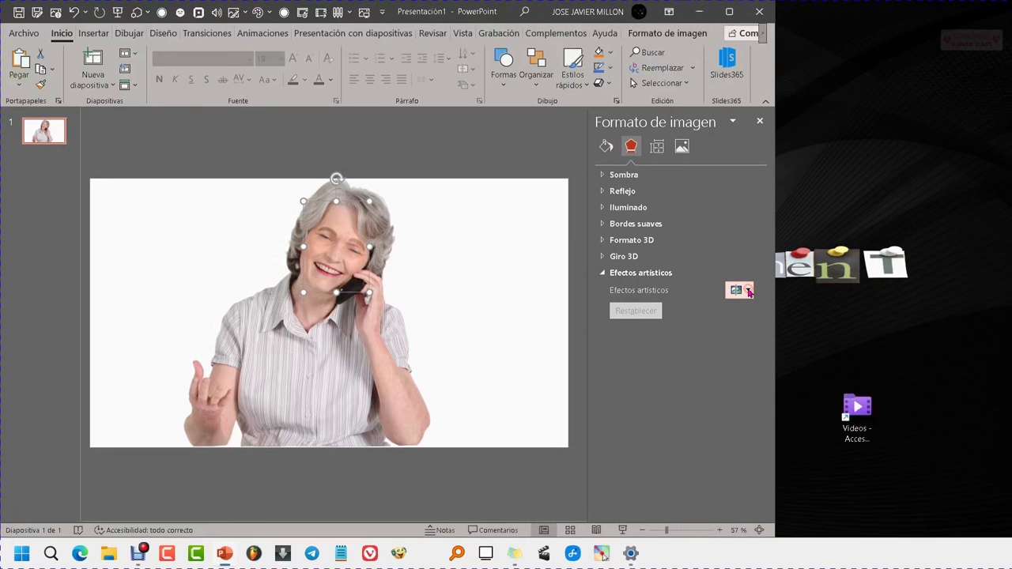
left_click(749, 293)
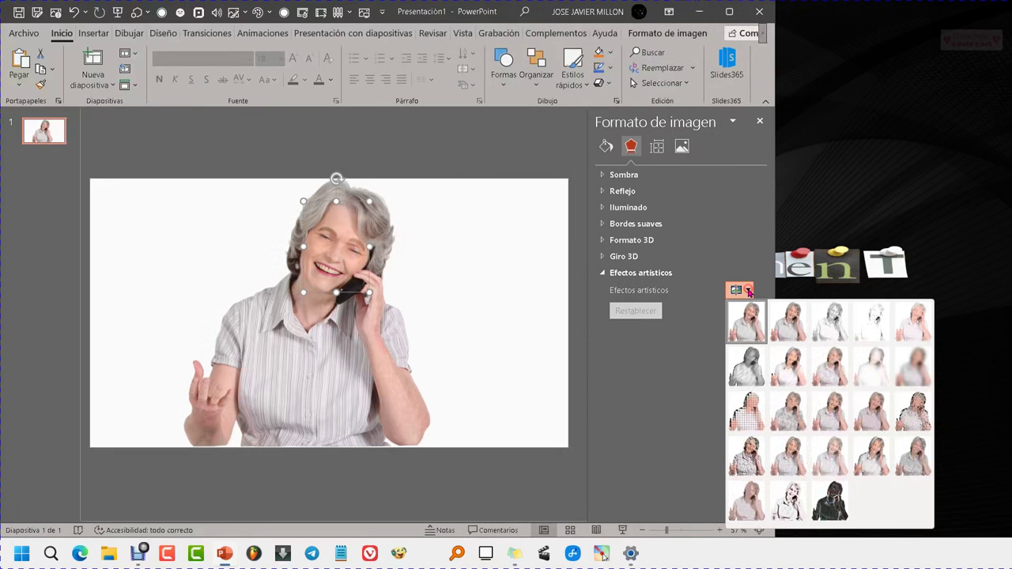
left_click(919, 374)
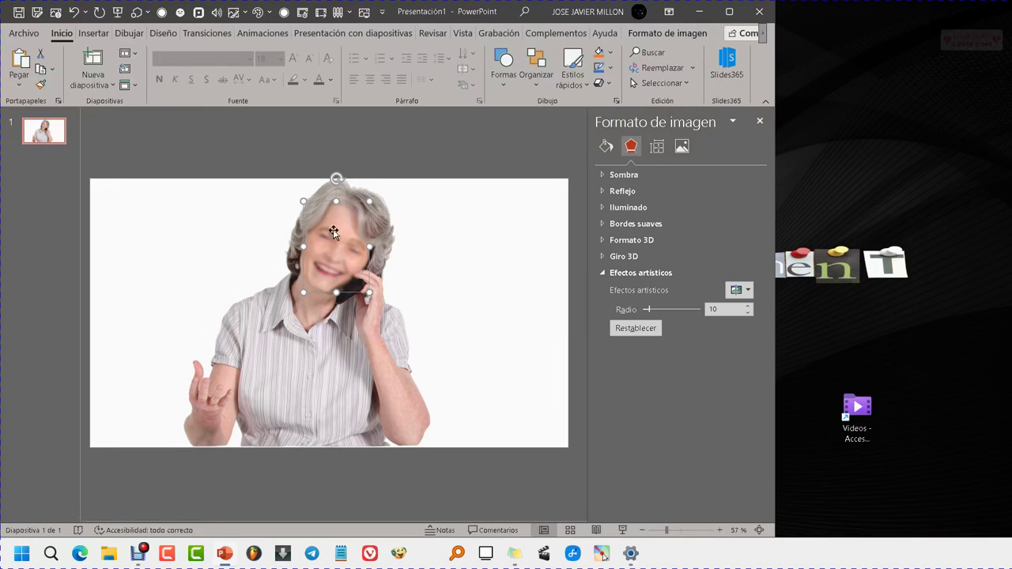
mouse_move(647, 309)
left_mouse_down()
mouse_move(686, 310)
mouse_move(693, 320)
left_mouse_up()
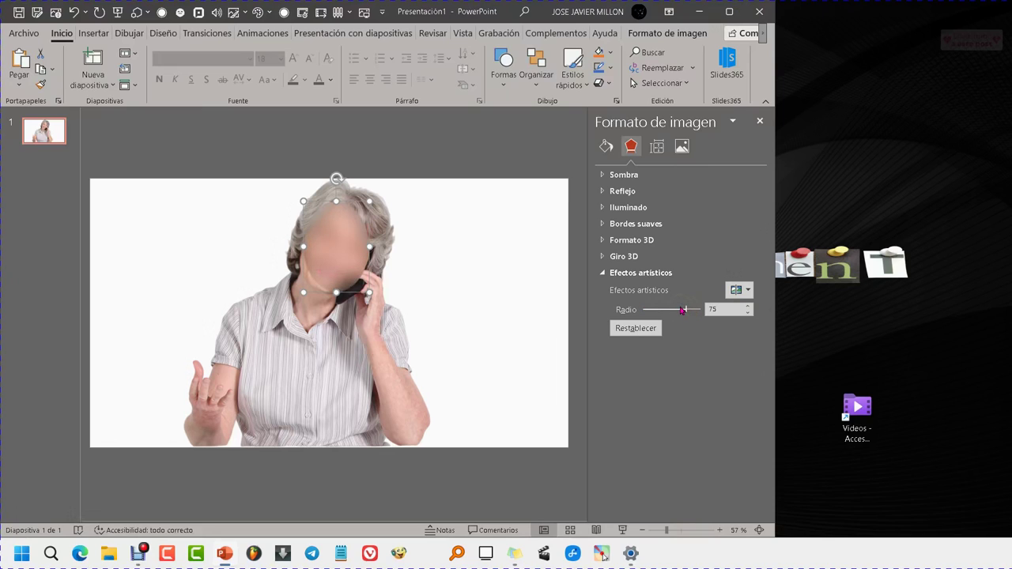
left_click(682, 310)
Give the face copy 10 pt soft edges and select it together with the photo beneath
left_click(602, 225)
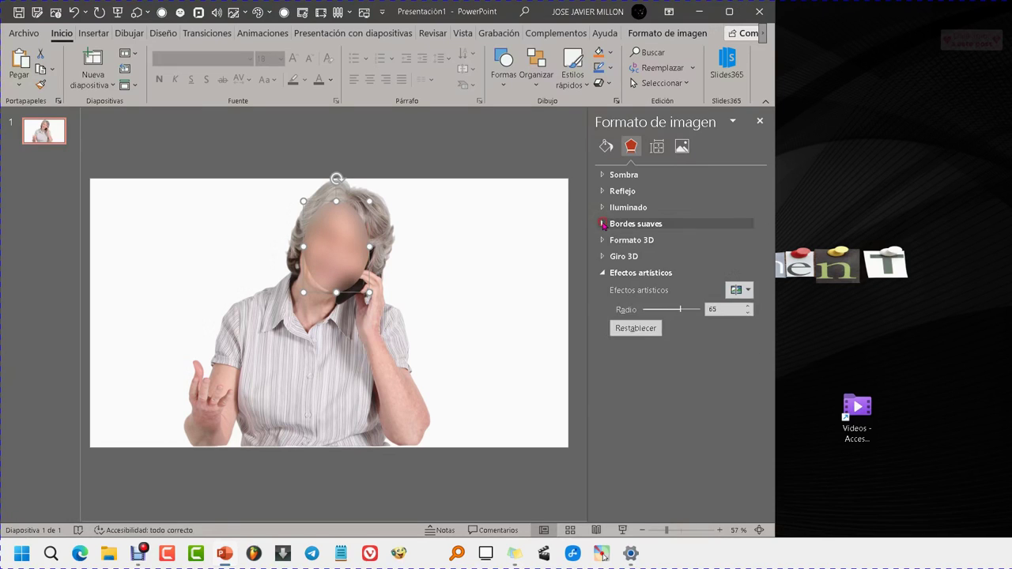
left_click_drag(645, 264, 651, 260)
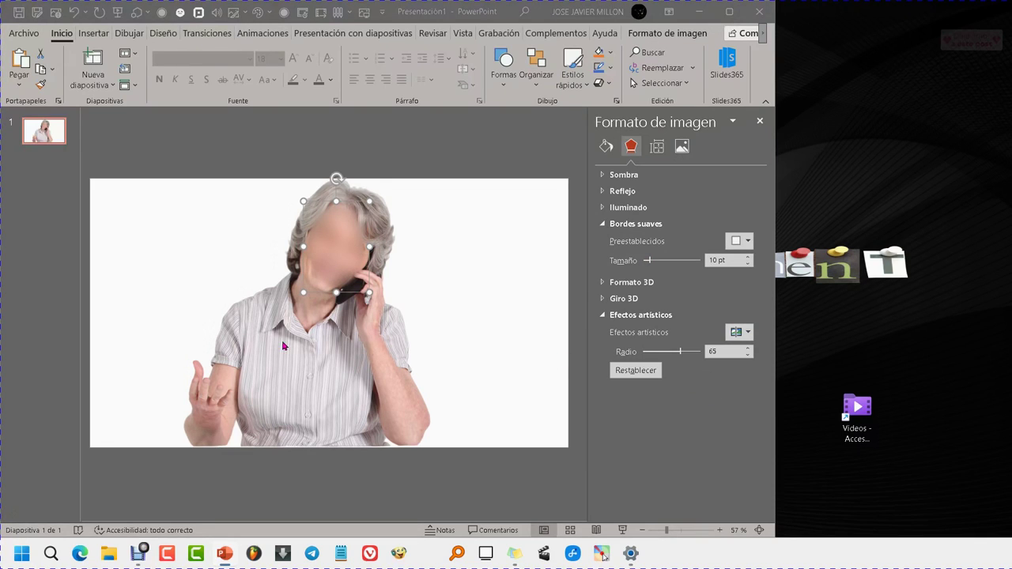
left_click(312, 347)
left_click(311, 347)
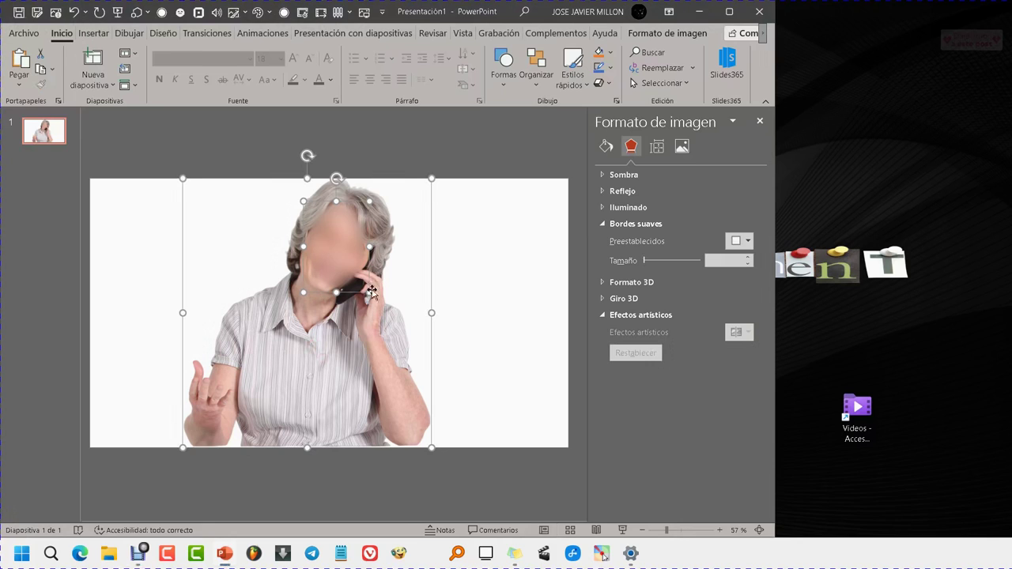
Group the blurred face patch with the photo
right_click(338, 242)
mouse_move(411, 337)
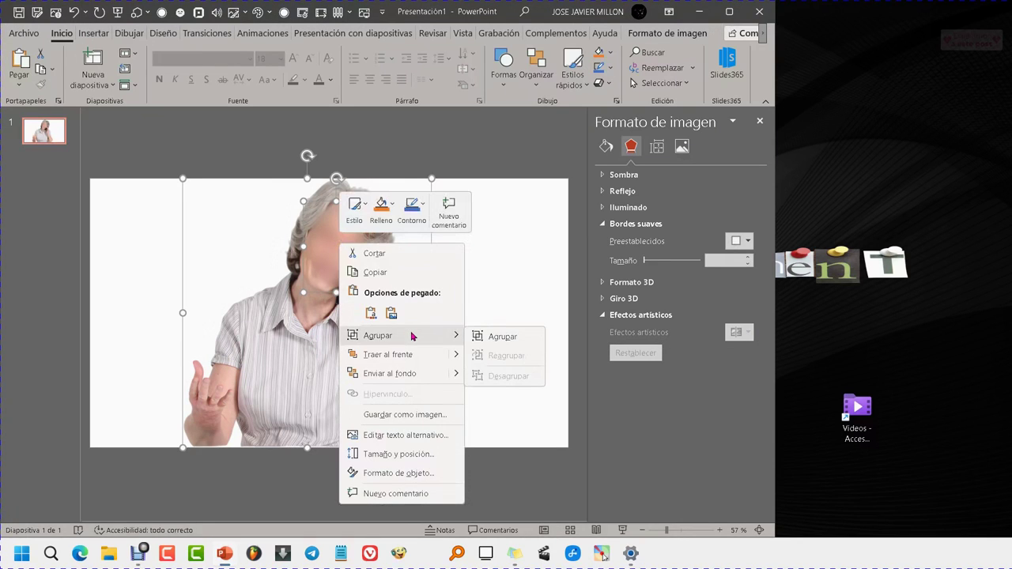
left_click(486, 335)
left_click(490, 261)
key("ctrl+z")
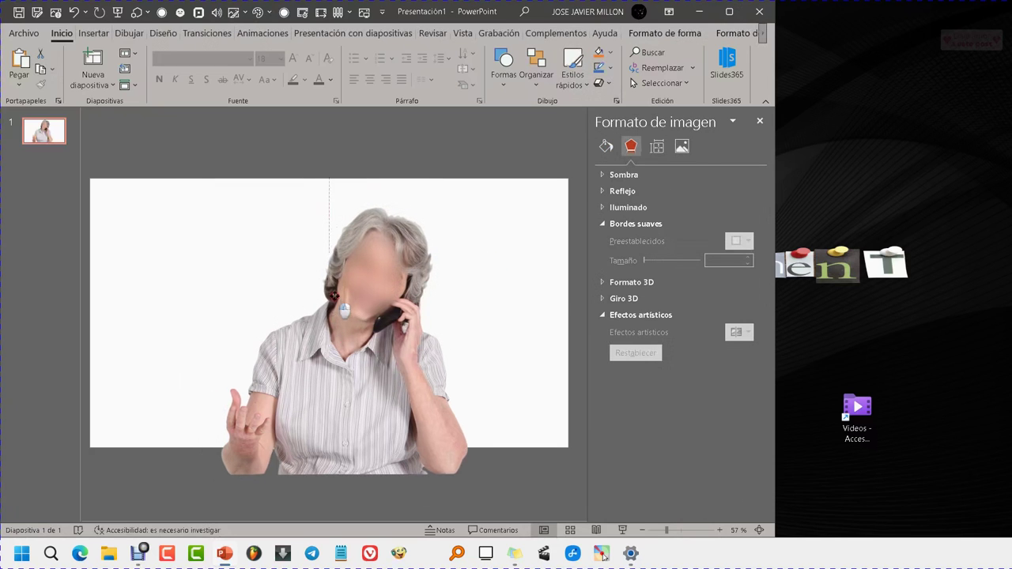
Resize and reposition the grouped picture so it extends to the slide's bottom edge
left_click_drag(228, 172, 309, 274)
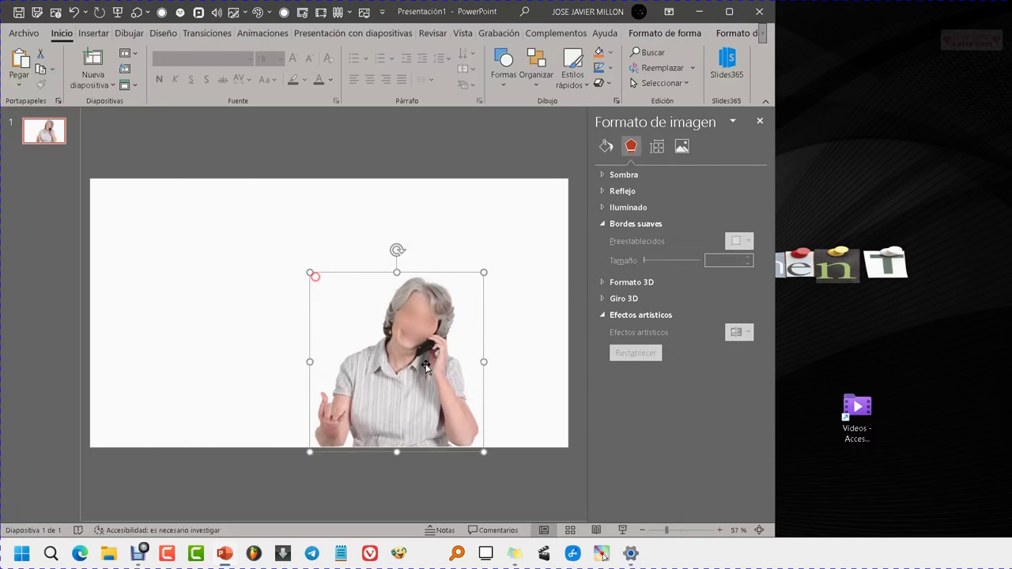
mouse_move(473, 279)
left_mouse_down()
mouse_move(389, 219)
mouse_move(436, 185)
left_mouse_up()
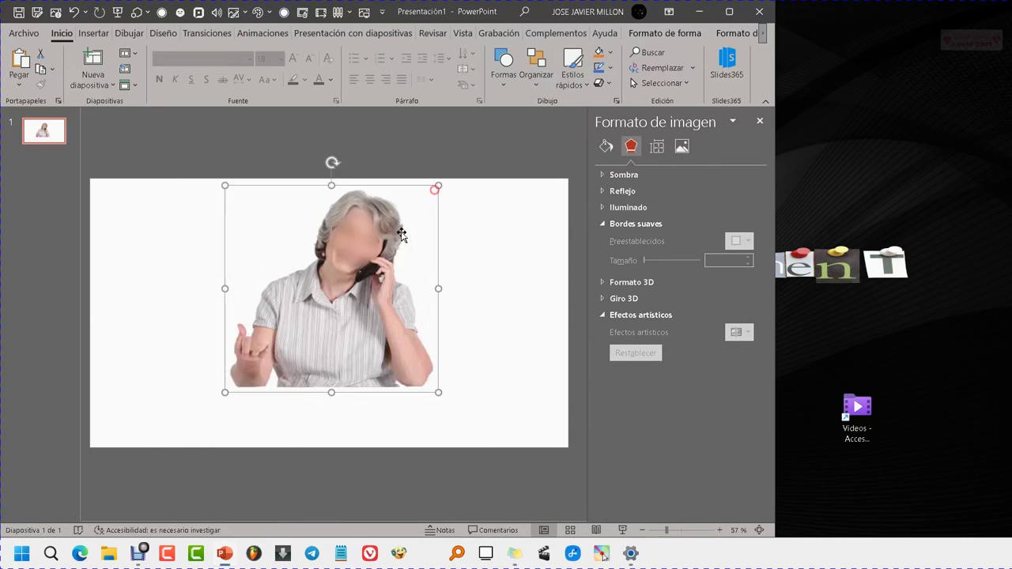
left_click_drag(343, 278, 325, 286)
left_click_drag(425, 304, 514, 288)
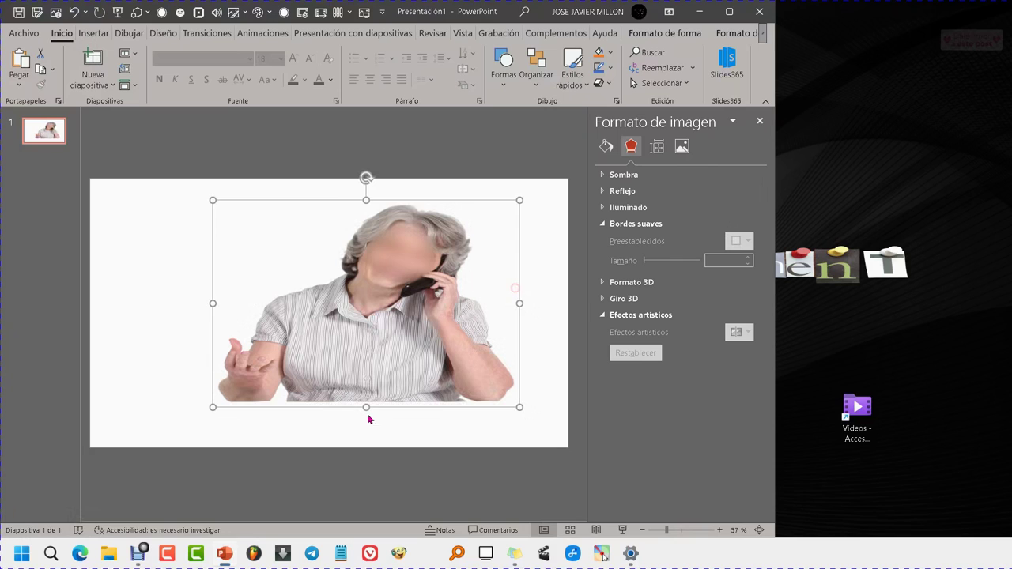
left_click_drag(366, 408, 364, 447)
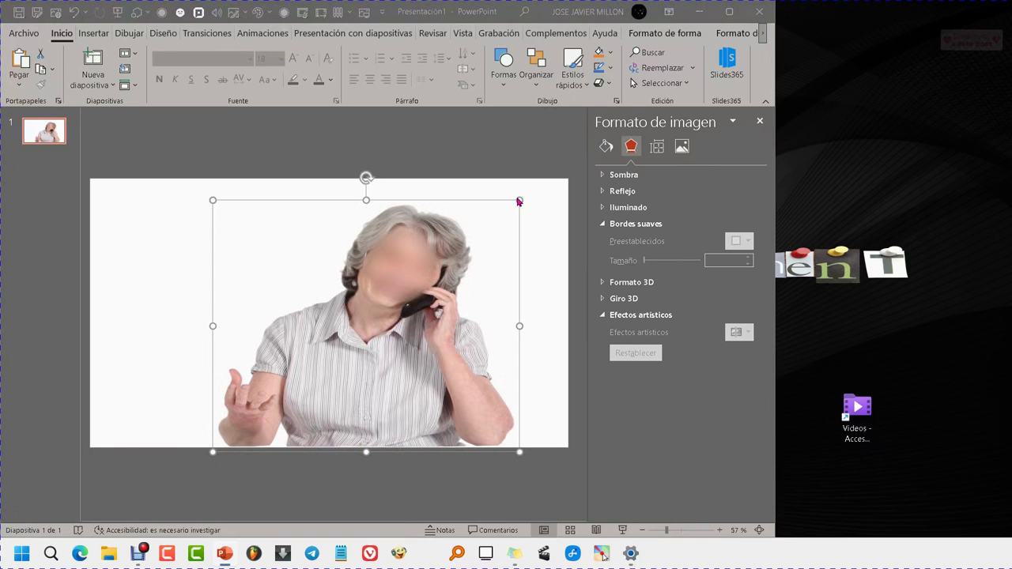
left_click_drag(520, 200, 444, 184)
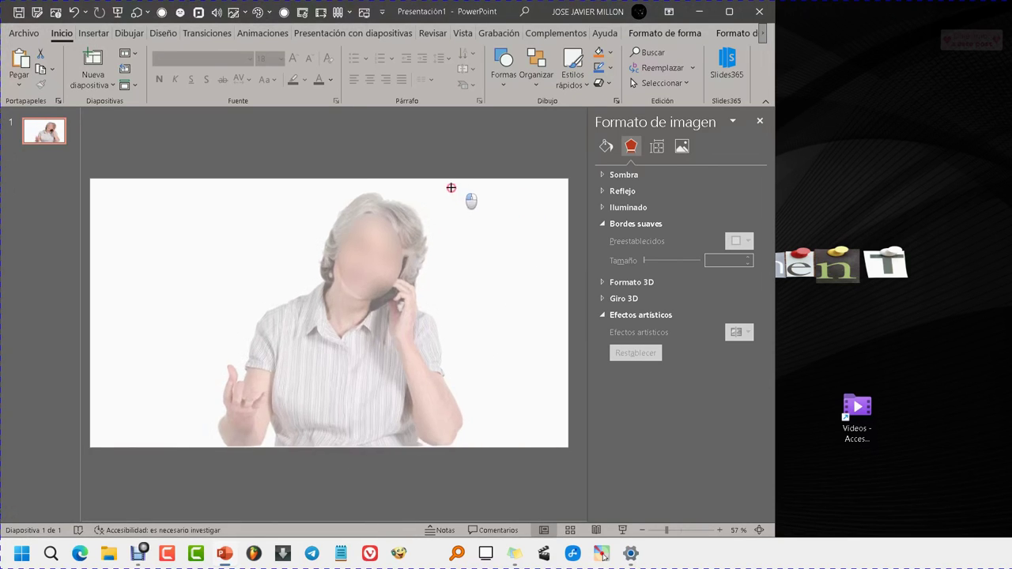
Close the Format Background pane and select the unblurred photo with Picture Format tools showing
left_click(455, 293)
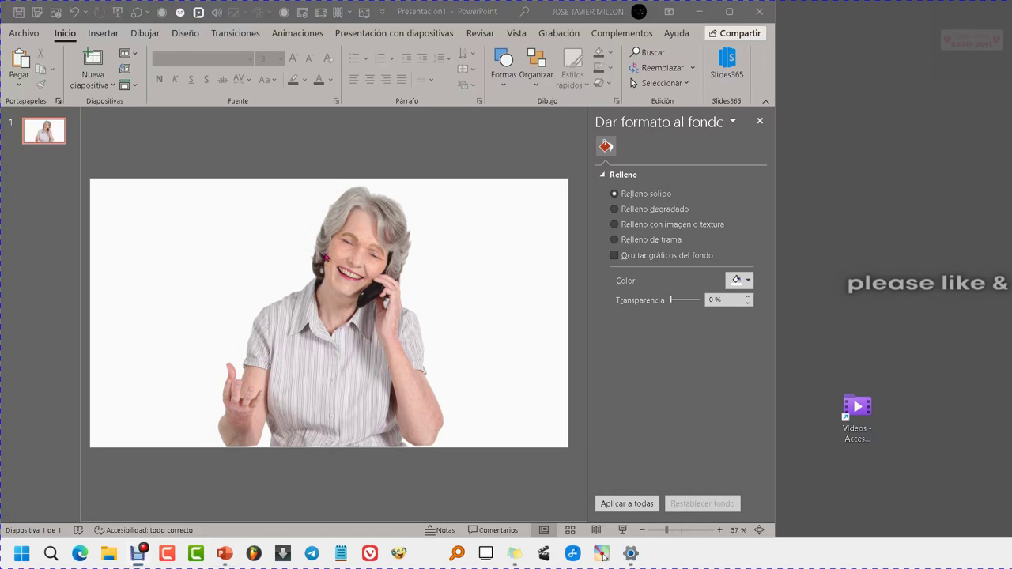
left_click(760, 120)
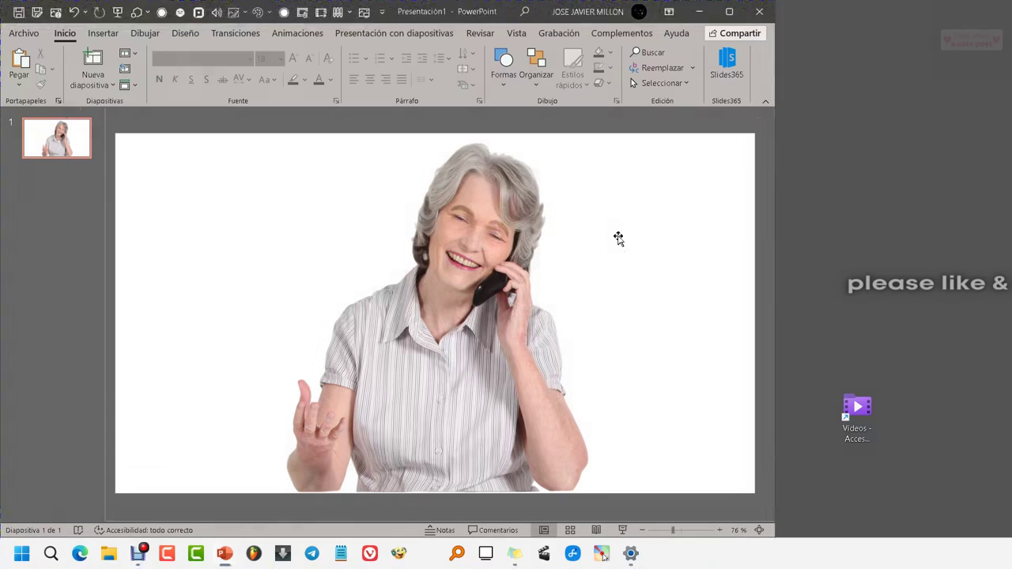
left_click(487, 228)
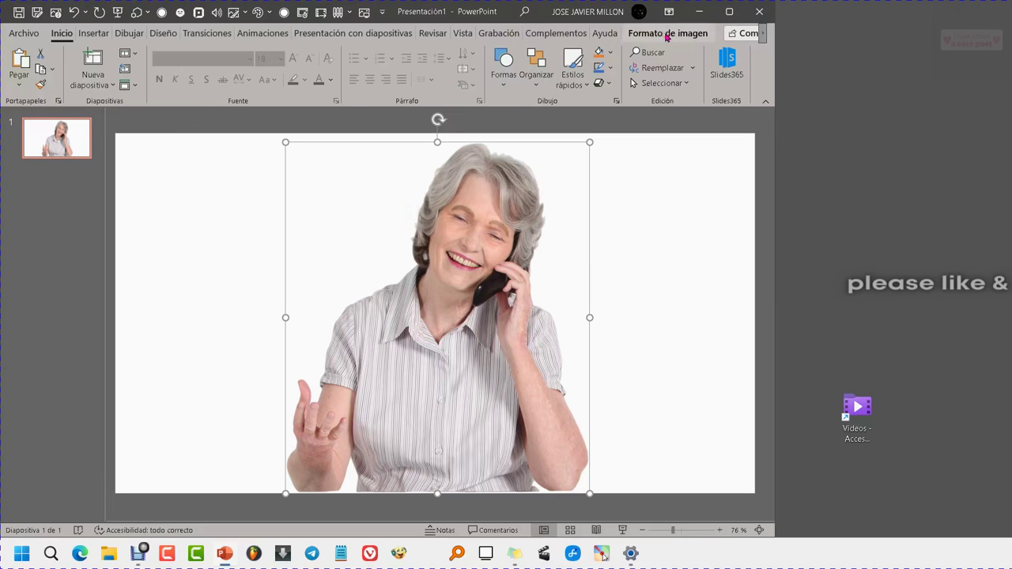
left_click(666, 35)
Discard the background removal, then paste a copy of the photo aligned over the original
left_click(22, 57)
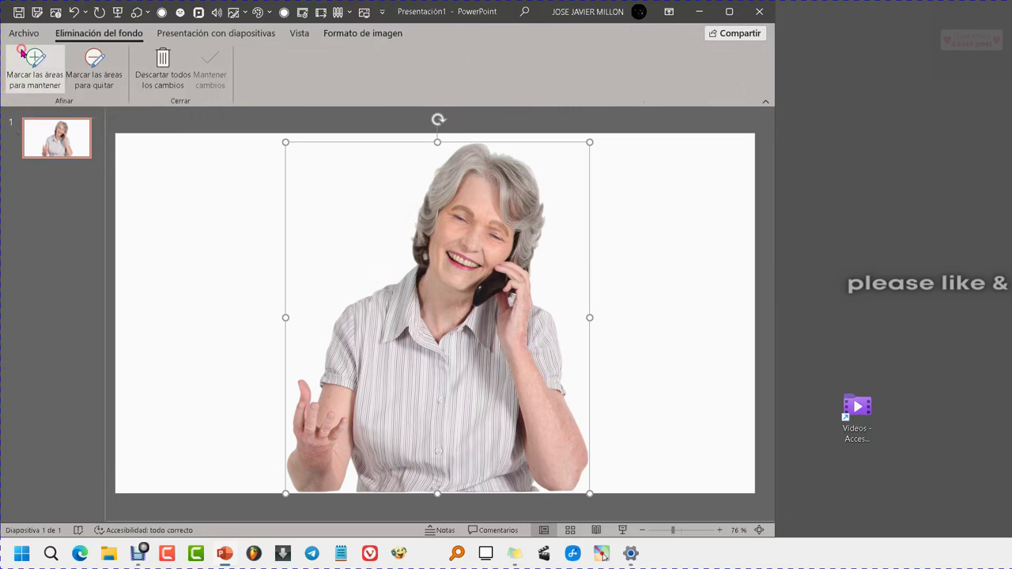
left_click(163, 73)
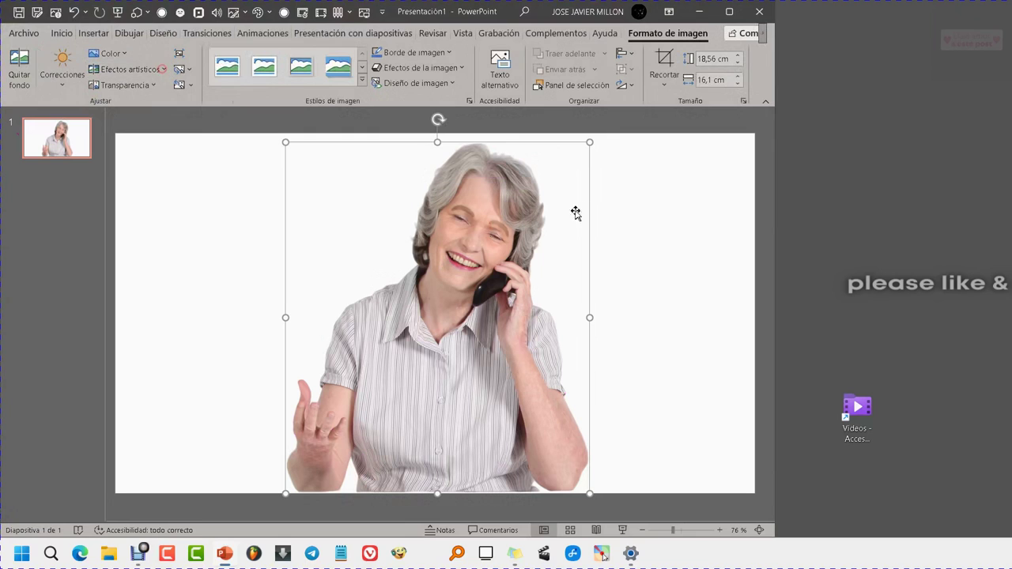
right_click(459, 195)
left_click(487, 225)
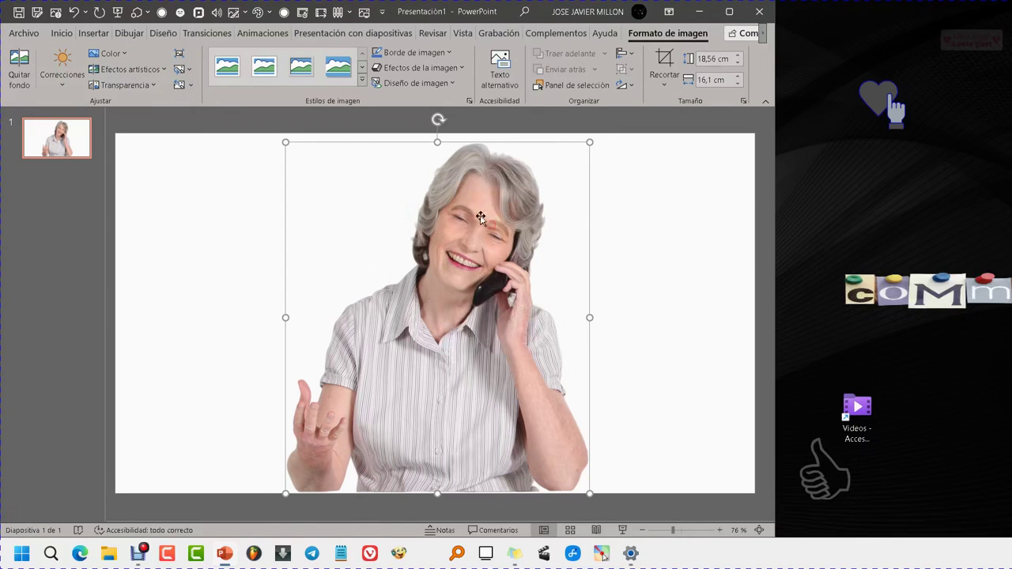
right_click(444, 208)
left_click(484, 238)
key("ctrl+v")
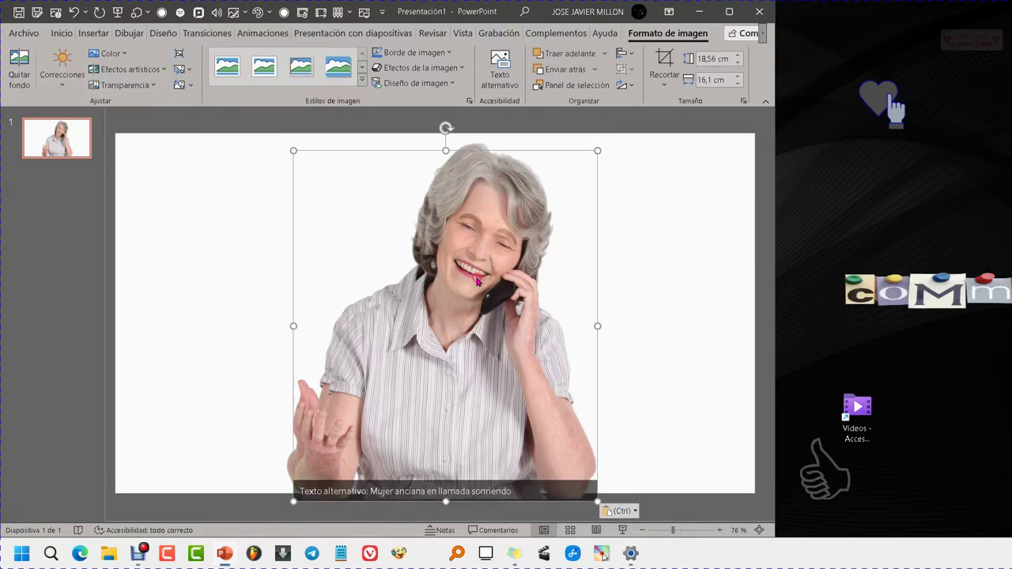
left_click_drag(472, 268, 463, 260)
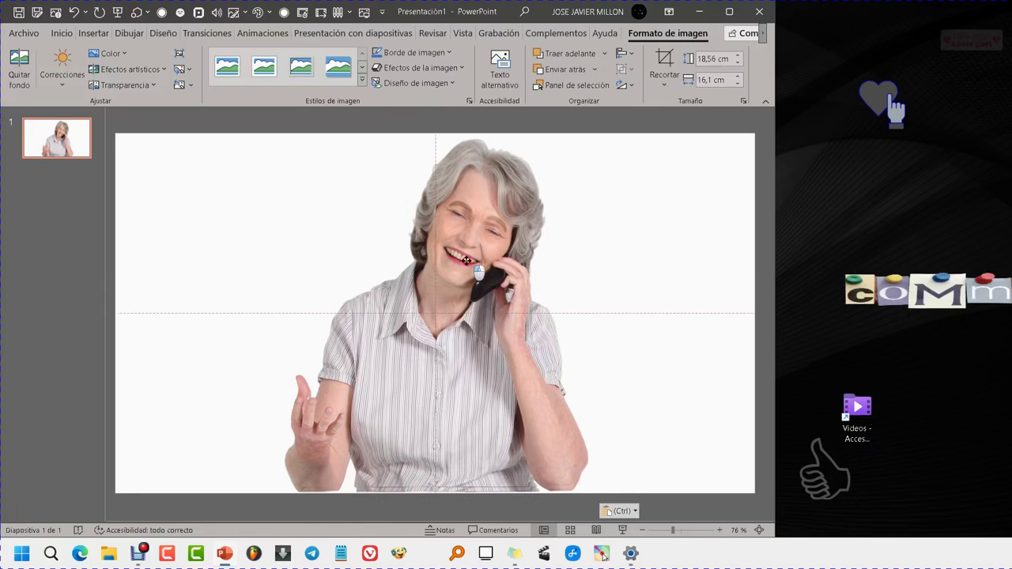
left_click(662, 242)
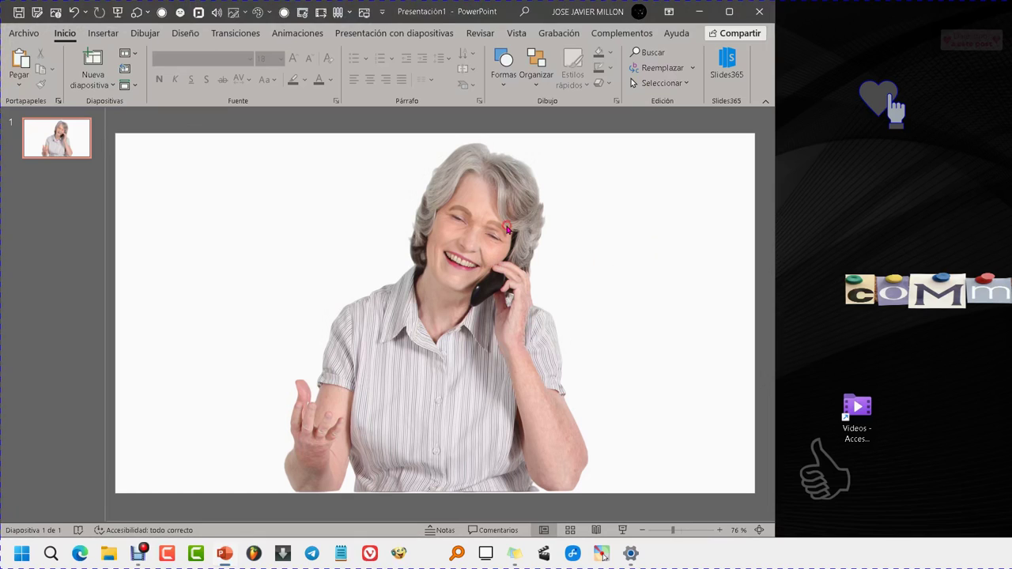
Start Background Removal on the top copy and mark the hair and shirt areas for removal
left_click(468, 223)
left_click(662, 33)
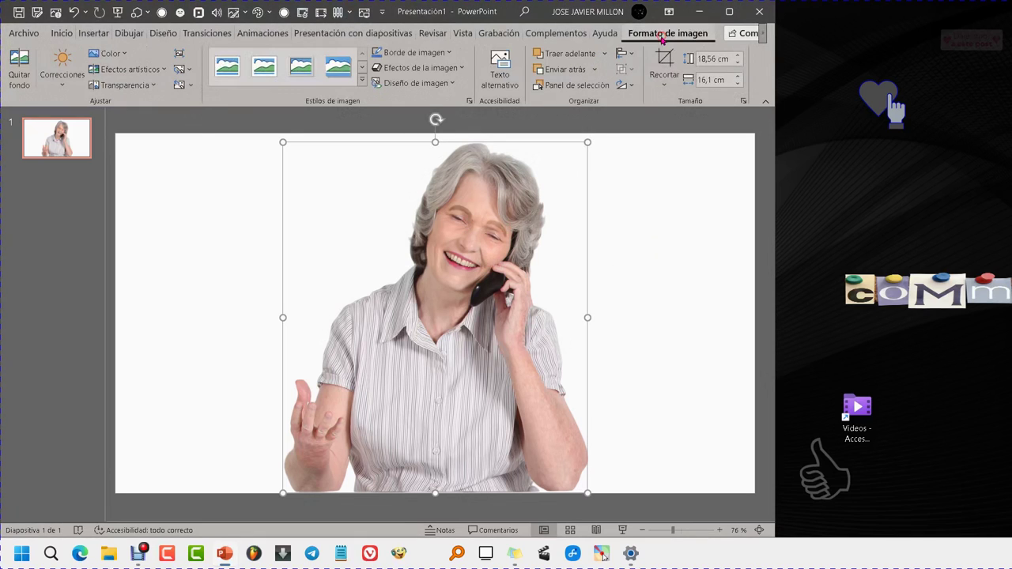
left_click(10, 62)
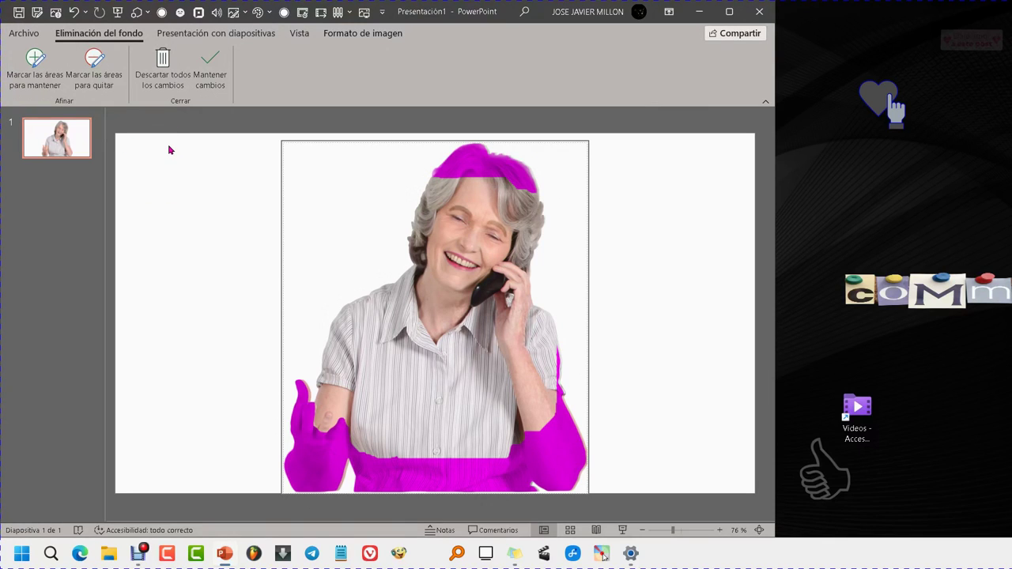
left_click(92, 67)
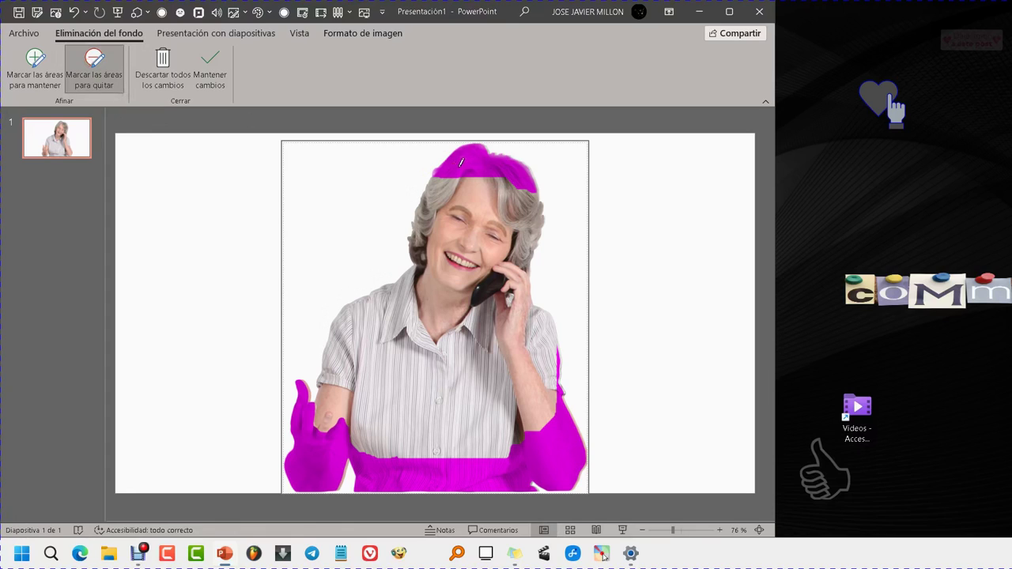
left_click_drag(461, 162, 551, 267)
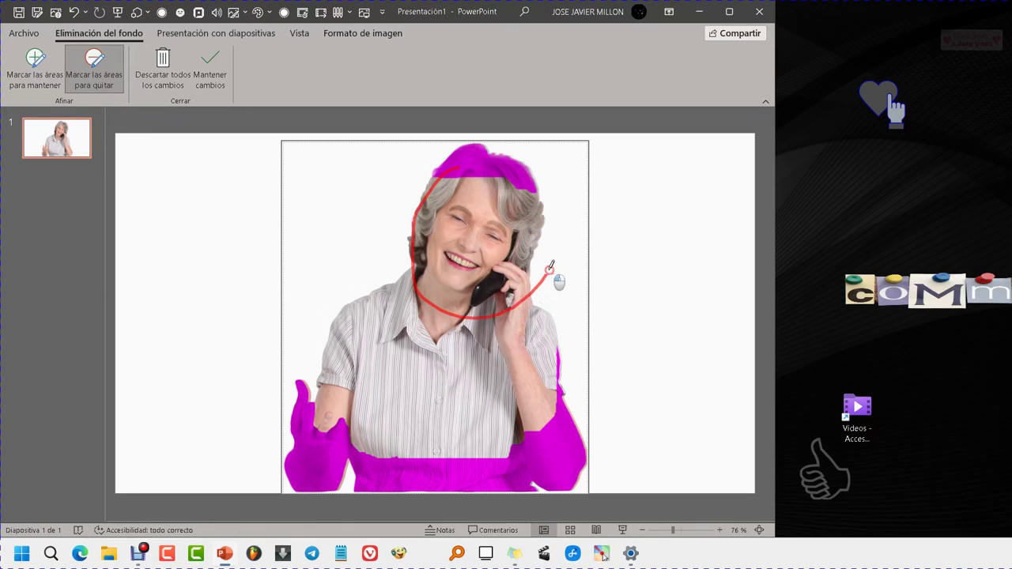
left_click_drag(552, 268, 446, 170)
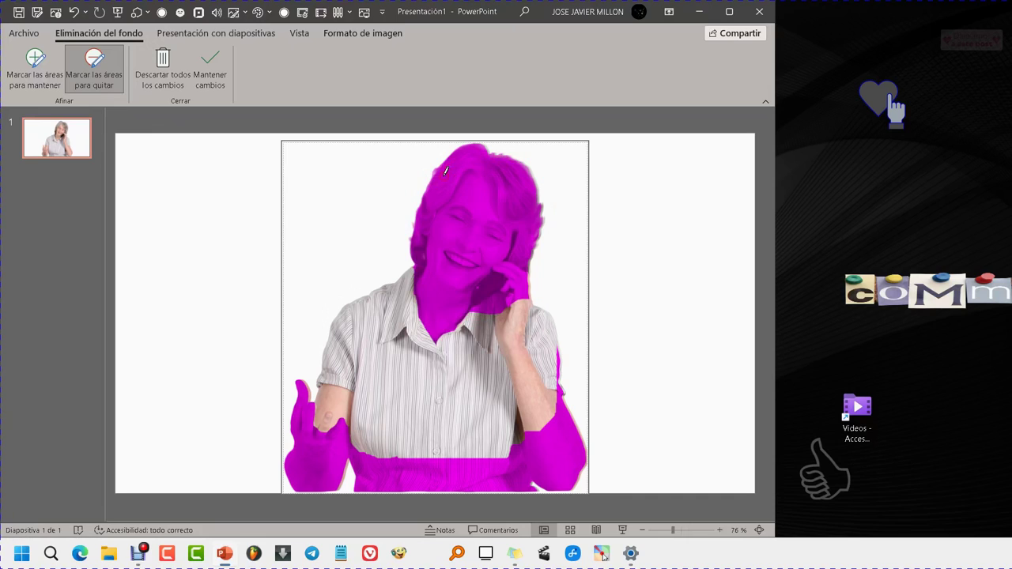
left_click_drag(358, 247, 349, 274)
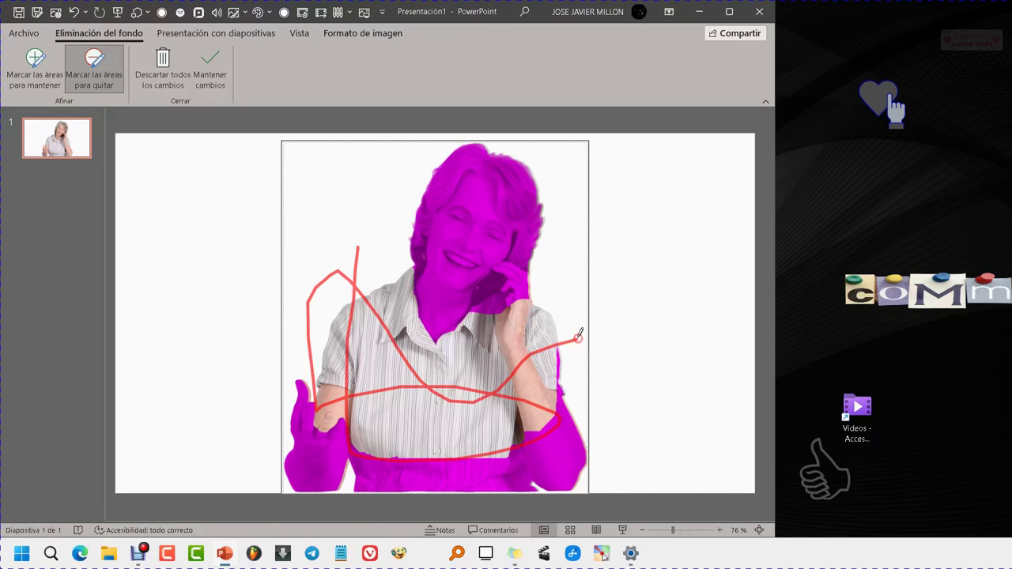
left_click_drag(349, 275, 575, 333)
left_click_drag(545, 258, 527, 255)
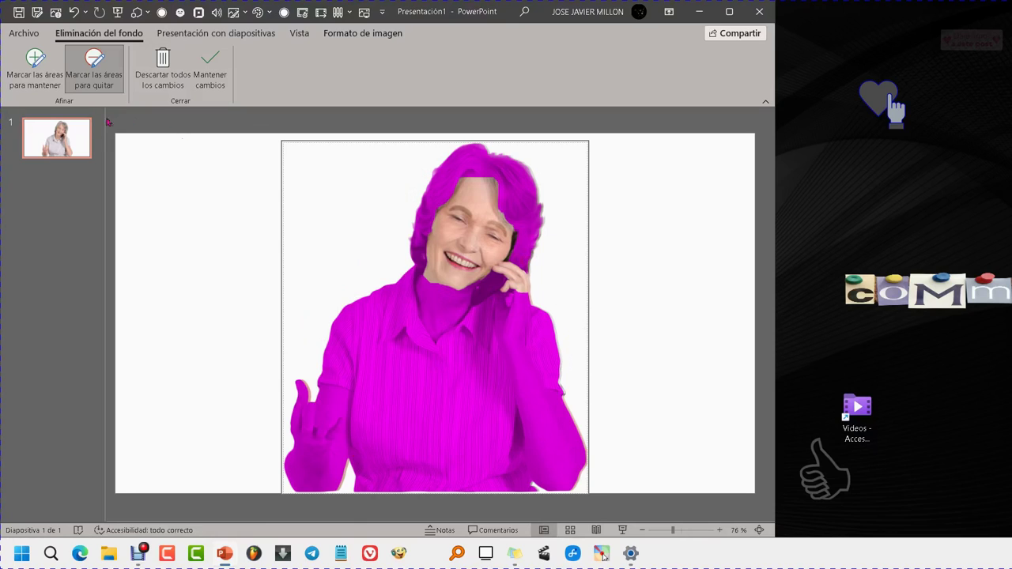
Mark the neck and phone as areas to keep
left_click(36, 65)
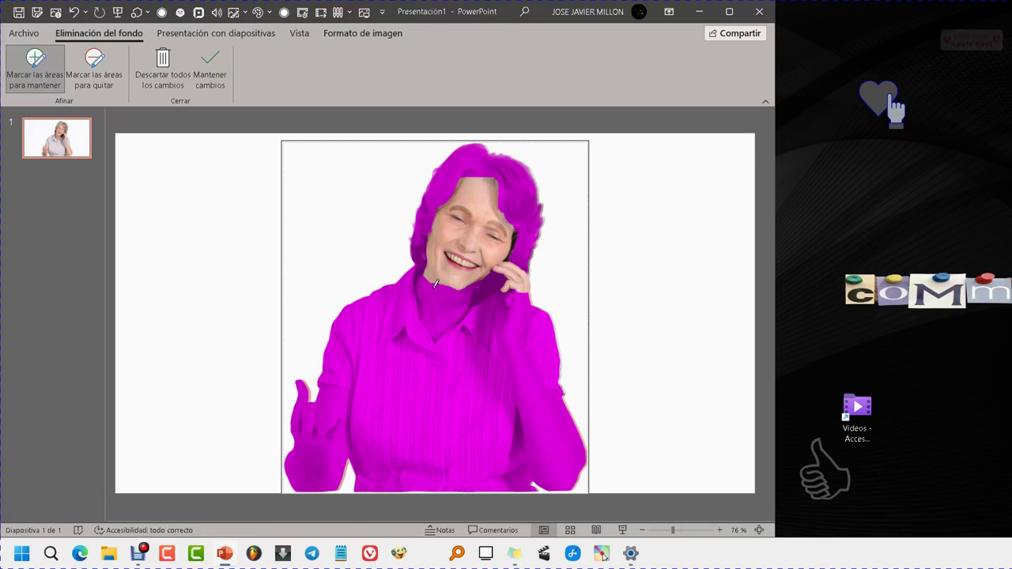
left_click_drag(436, 282, 453, 299)
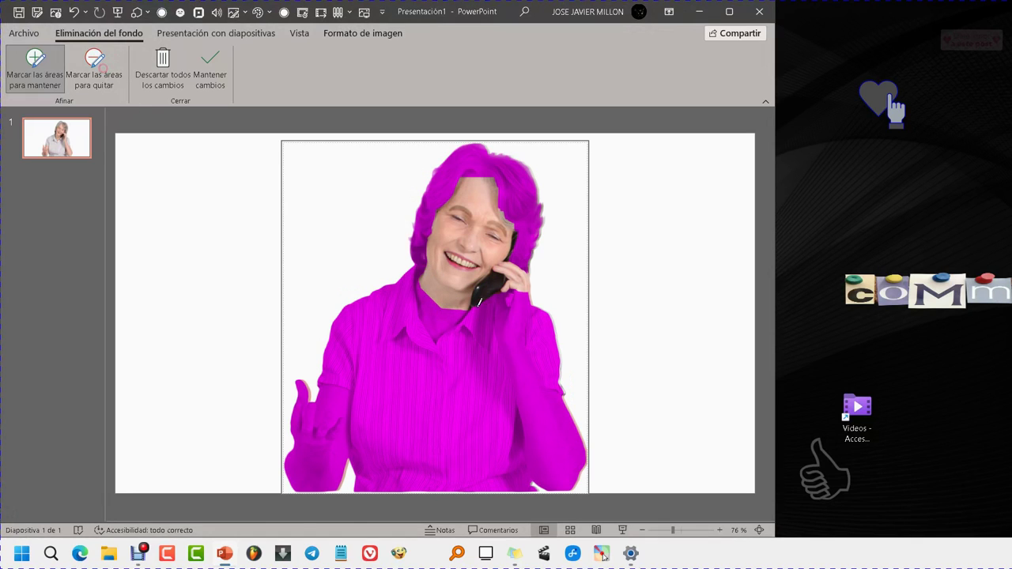
mouse_move(478, 307)
left_mouse_down()
mouse_move(420, 277)
mouse_move(490, 320)
left_mouse_up()
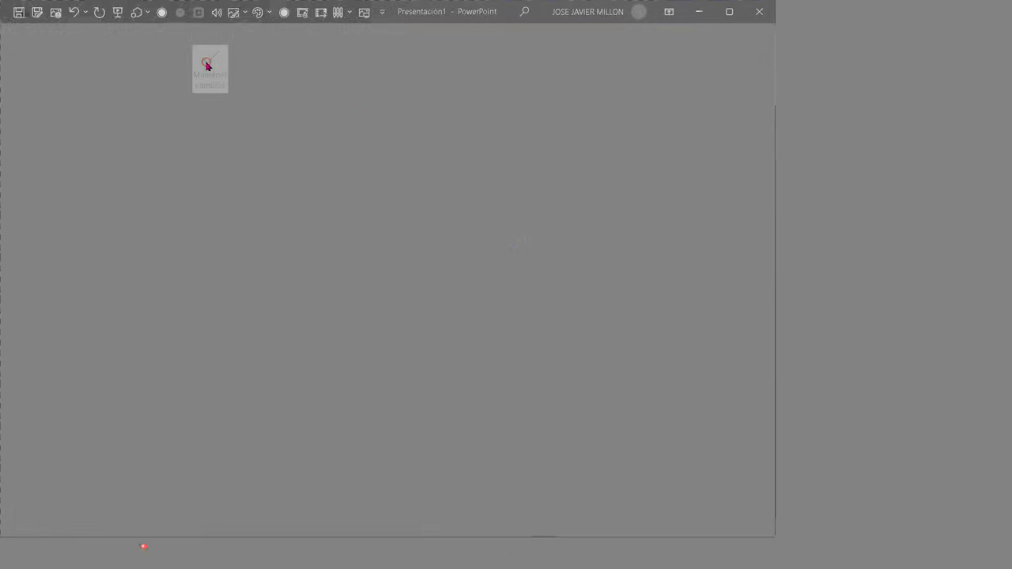
Keep the background removal changes and bring up Format Picture for the face cutout
left_click(207, 66)
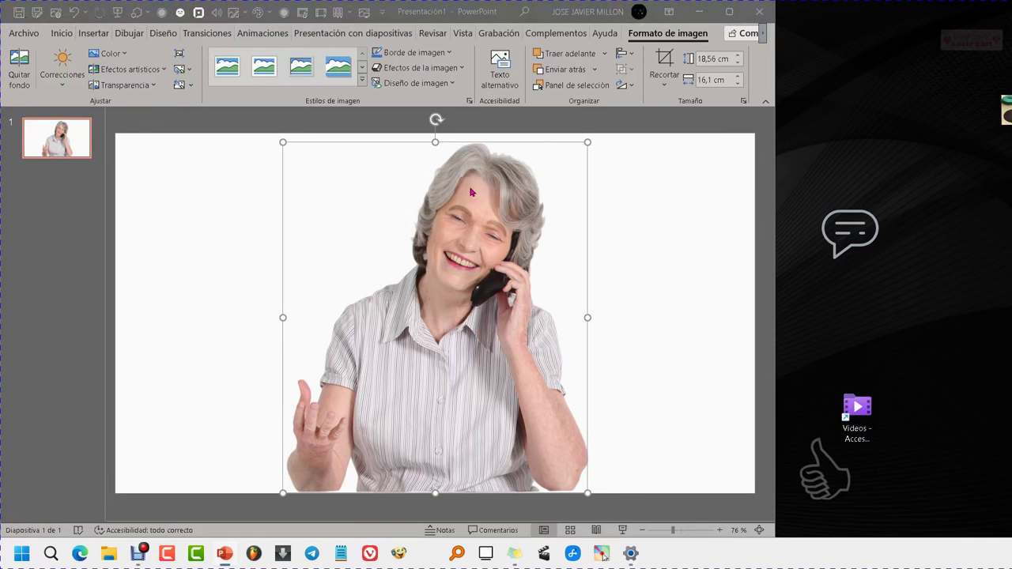
left_click(490, 219)
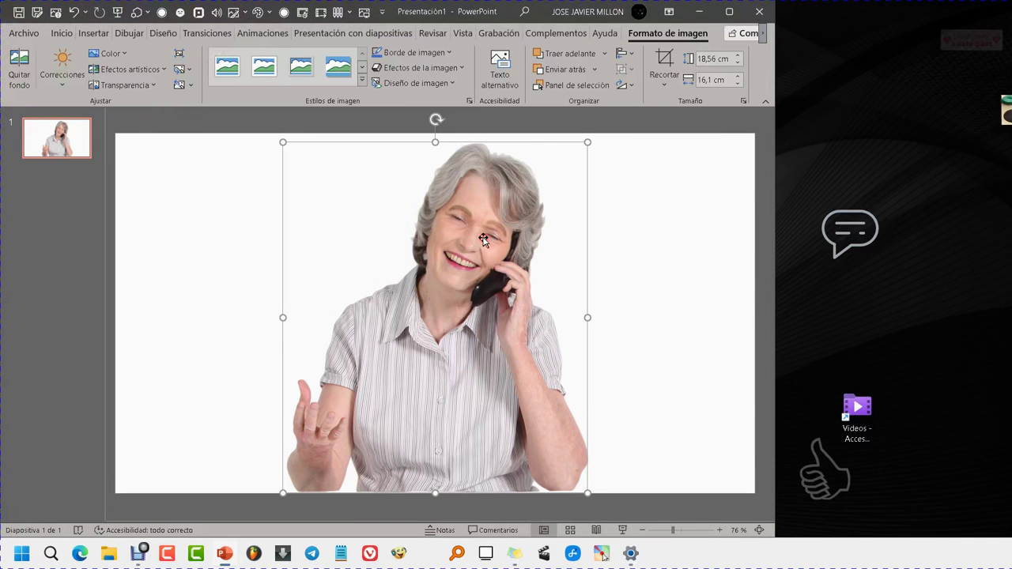
right_click(484, 239)
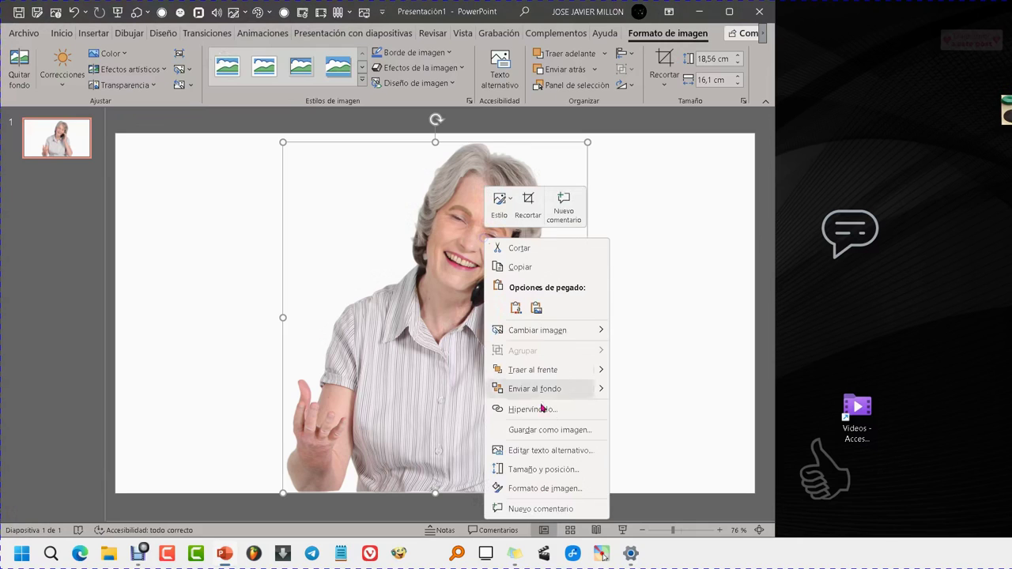
left_click(564, 487)
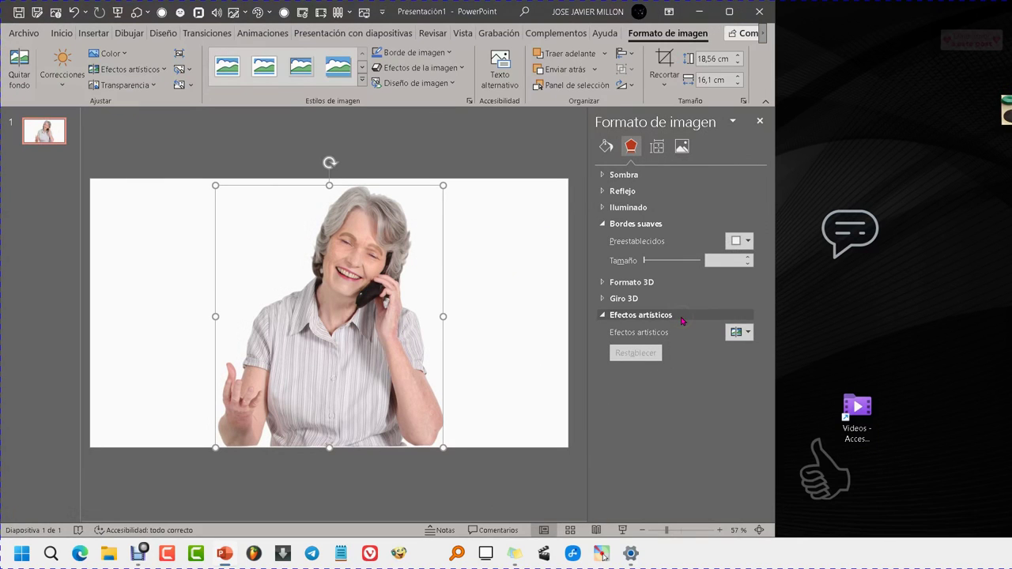
Apply the Blur effect at radius 43 and 19 pt soft edges to the cutout
left_click(749, 333)
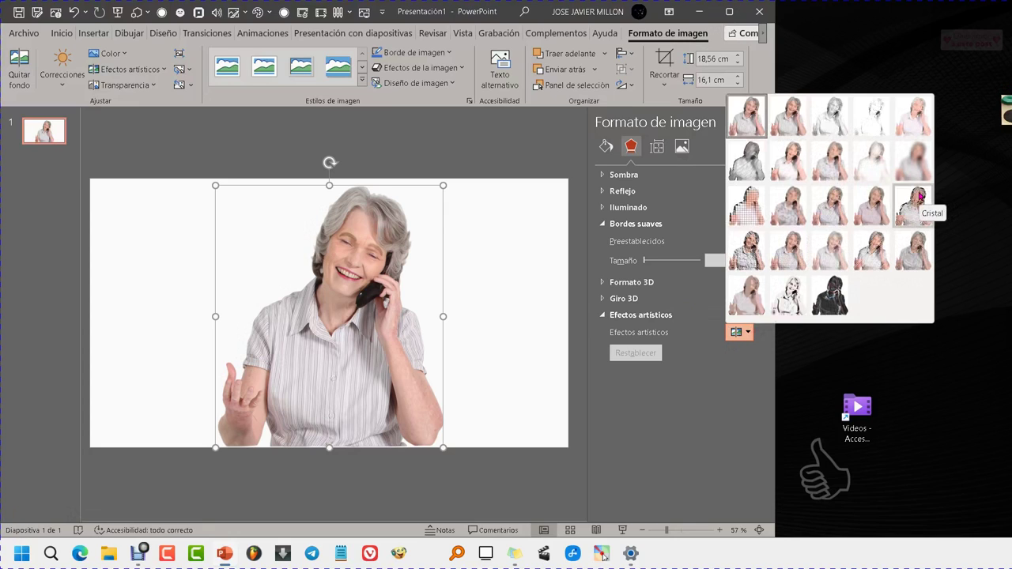
left_click(916, 167)
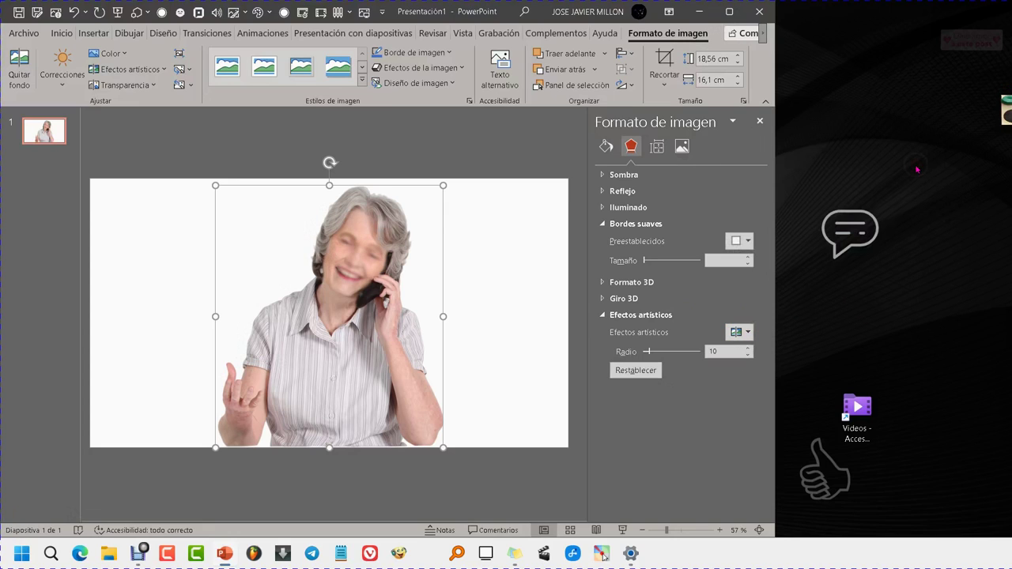
left_click_drag(648, 352, 671, 352)
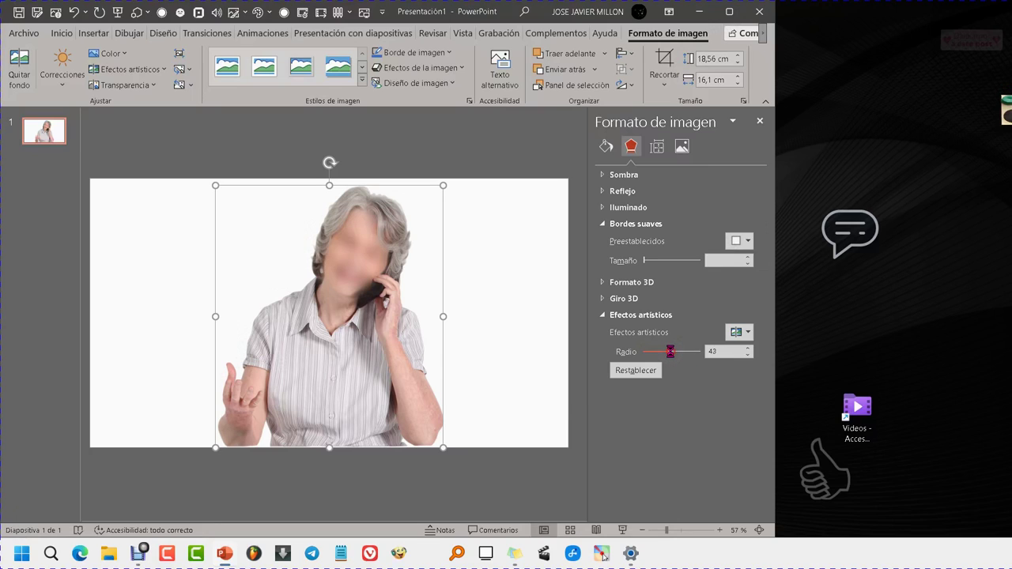
left_click(647, 262)
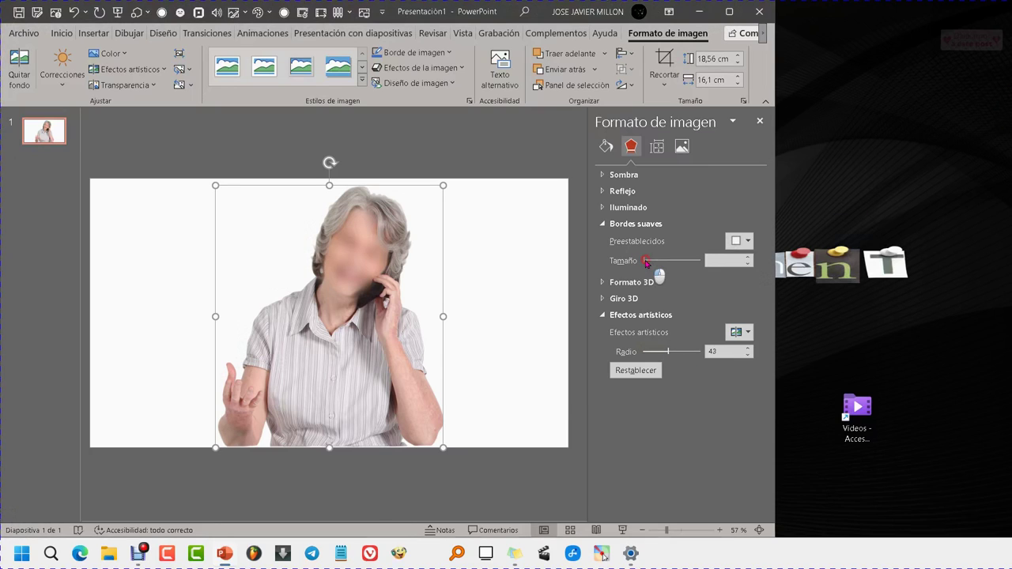
left_click_drag(645, 263, 654, 258)
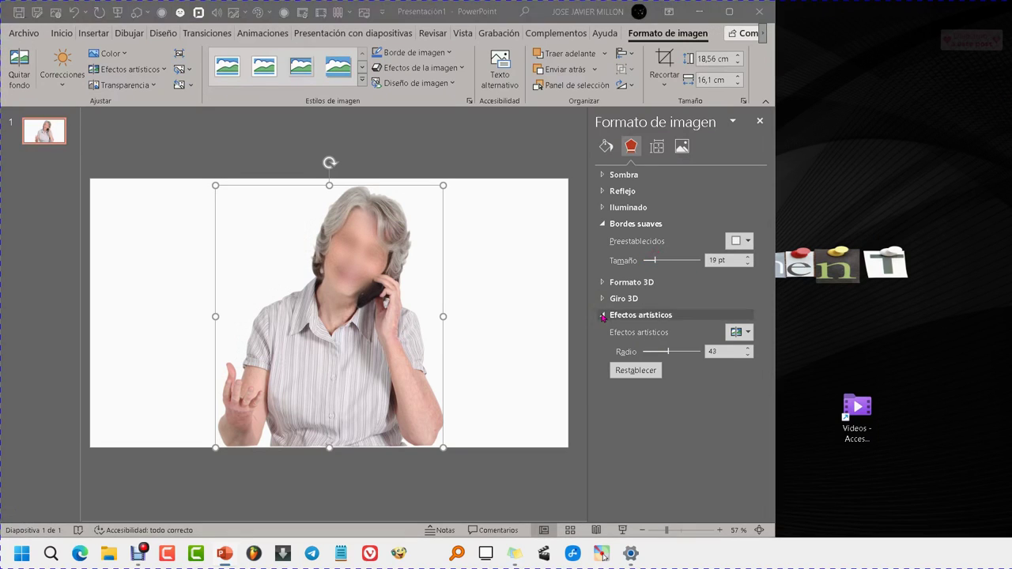
left_click(465, 291)
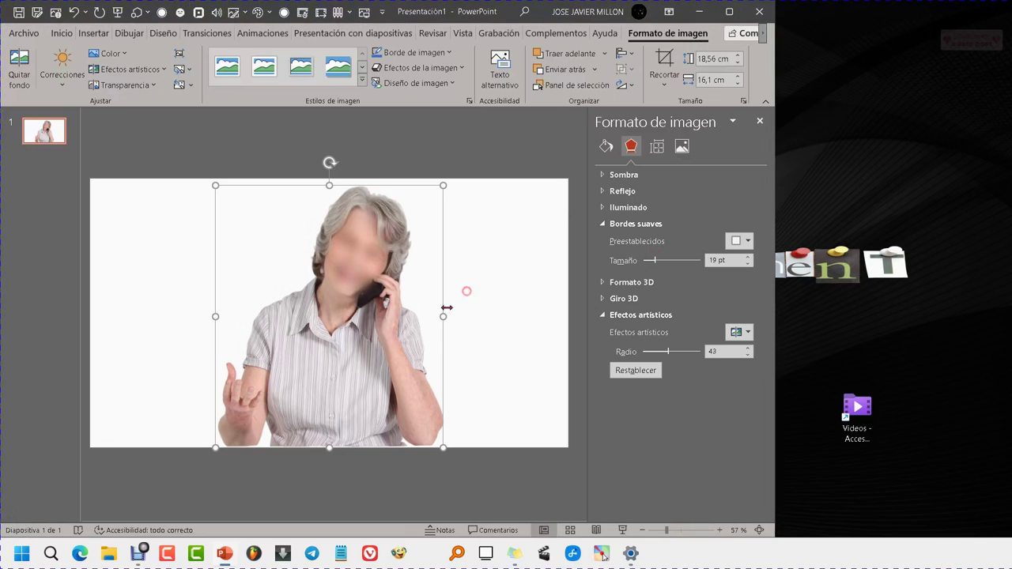
Select both stacked pictures and group them together
left_click(336, 350)
key("Escape")
left_click(370, 237)
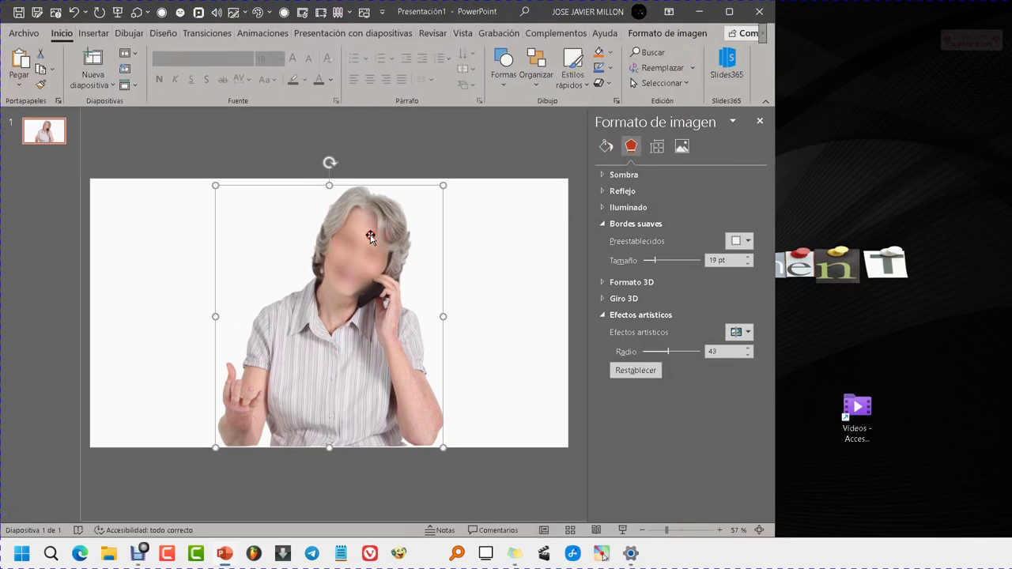
left_click(465, 272)
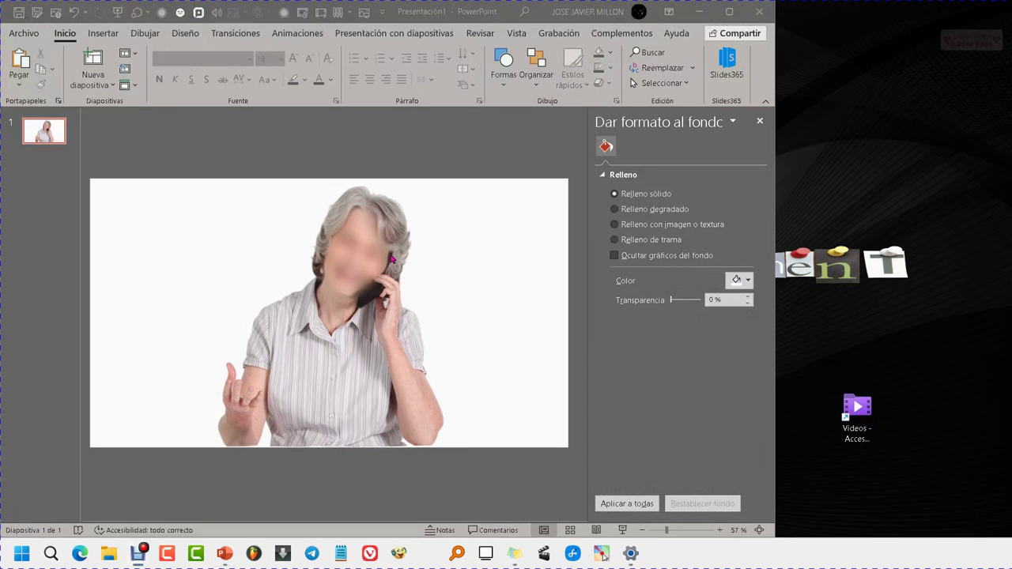
key("F9")
key("Escape")
left_click(420, 264)
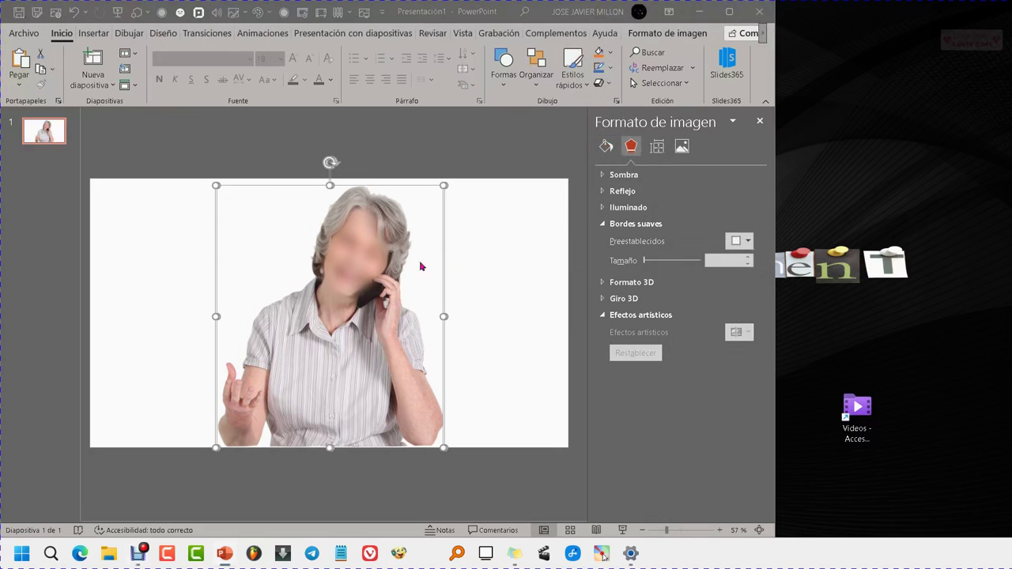
right_click(359, 255)
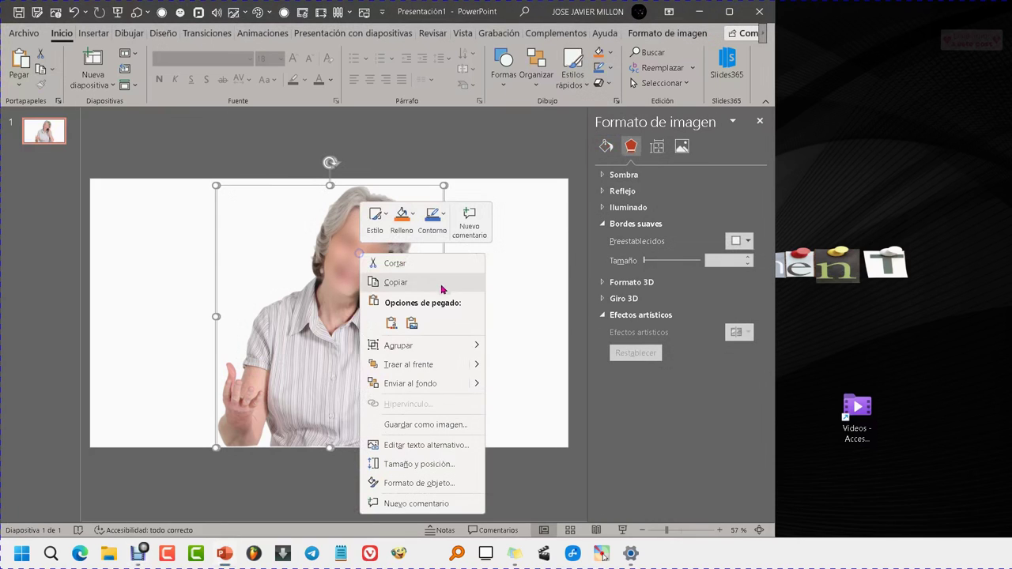
mouse_move(442, 348)
left_click(515, 348)
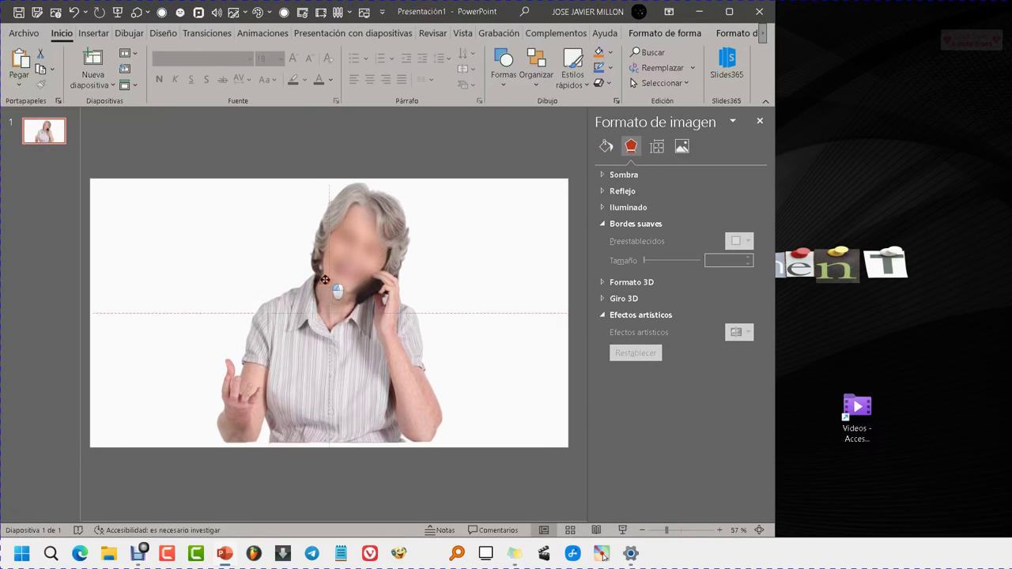
Adjust the grouping and shift the combined picture slightly to the right
left_click(388, 306)
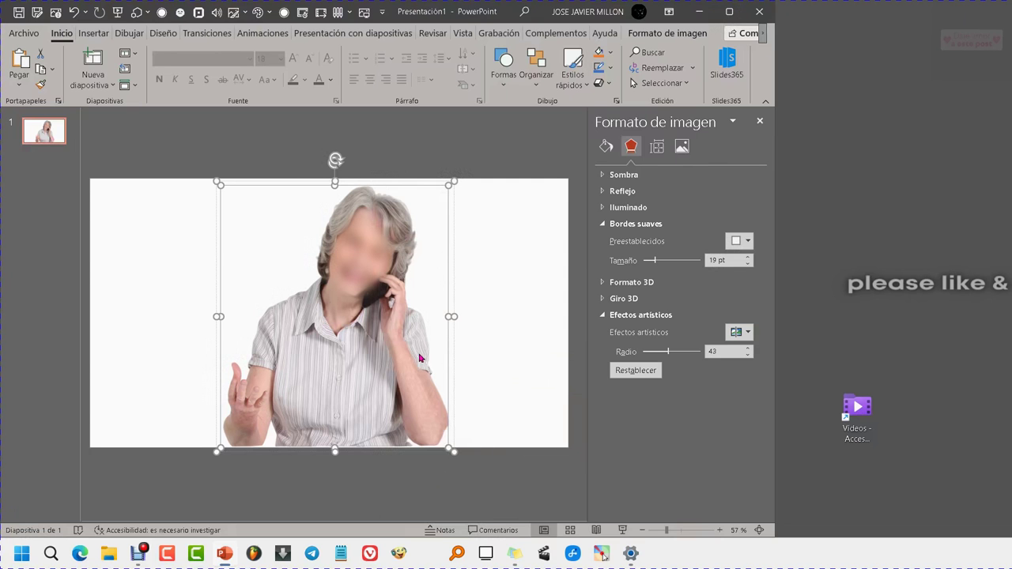
left_click(385, 318)
right_click(375, 257)
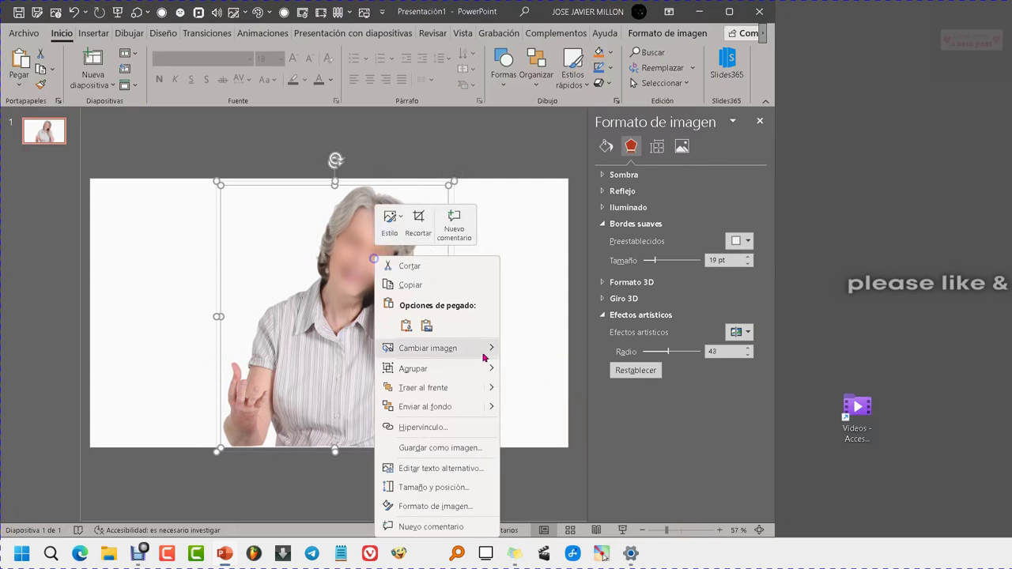
mouse_move(443, 368)
left_click(543, 410)
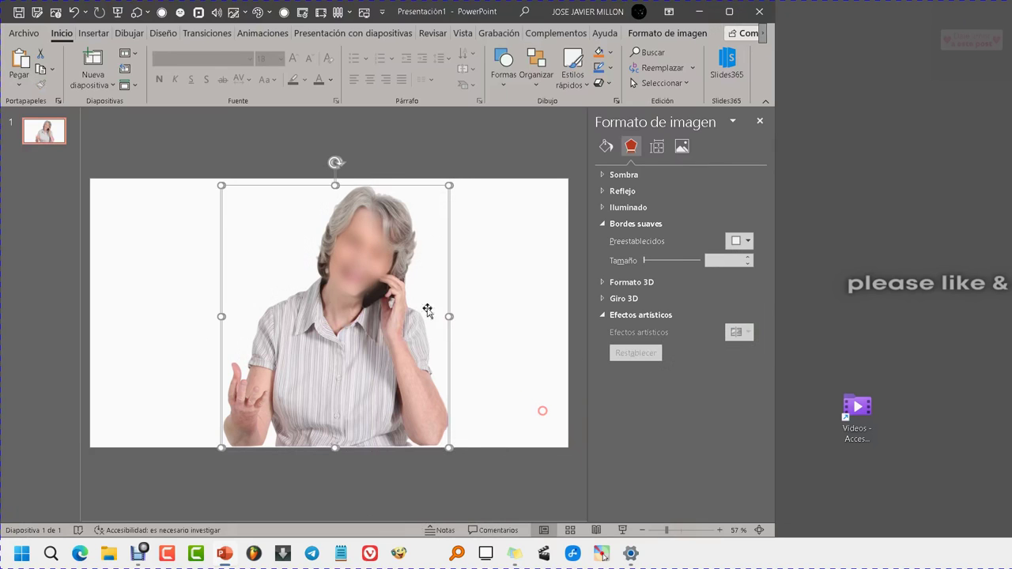
left_click(489, 269)
left_click(386, 263)
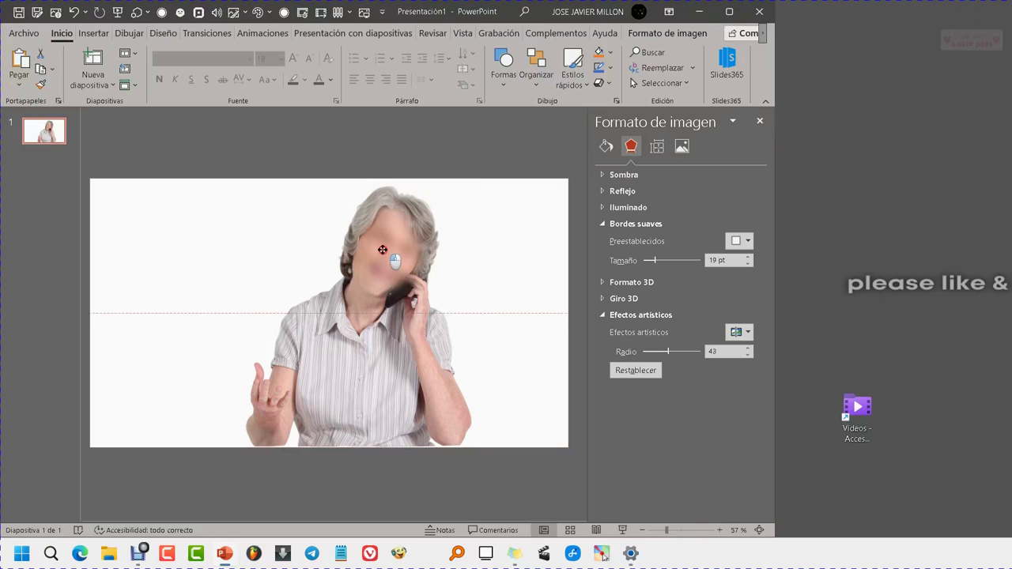
left_click(375, 256)
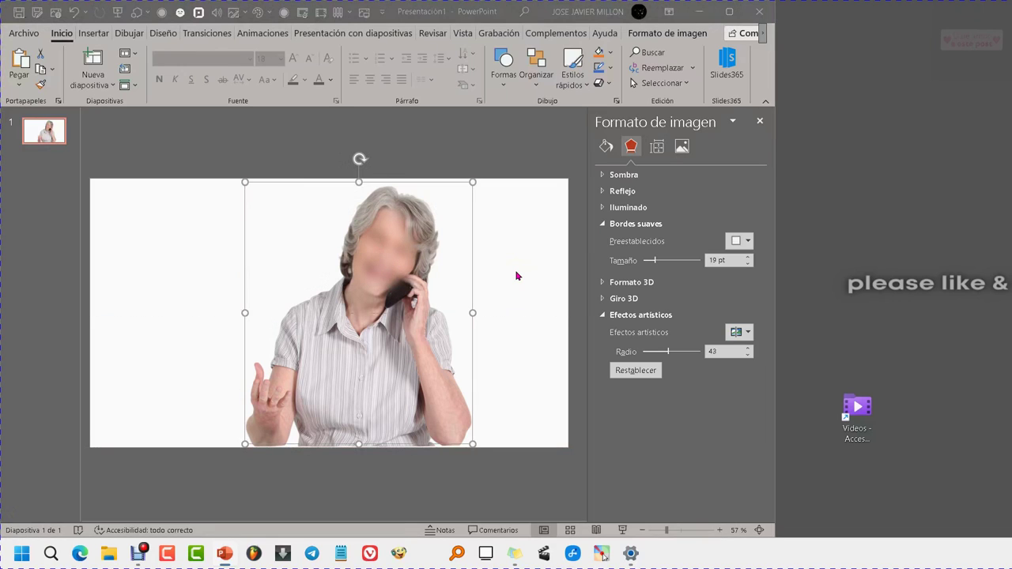